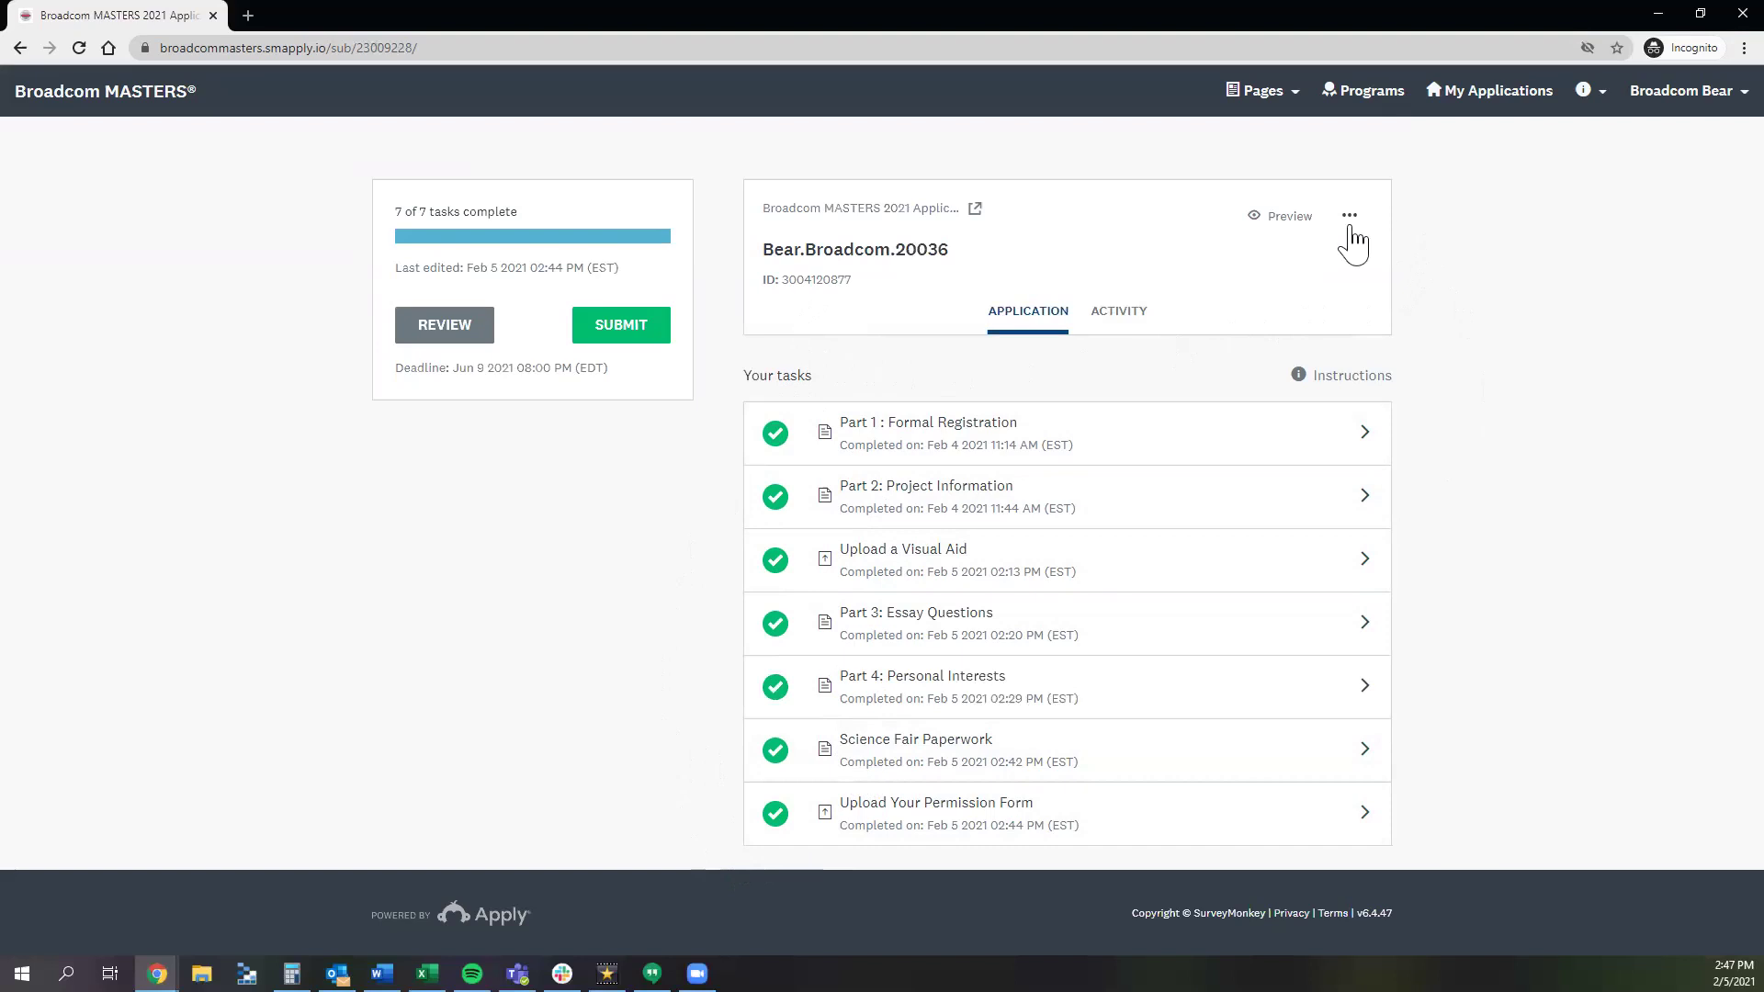
Preview the full application, look through the completed sections through Part 4: Personal Interests, and return to the application overview.
left_click(1294, 226)
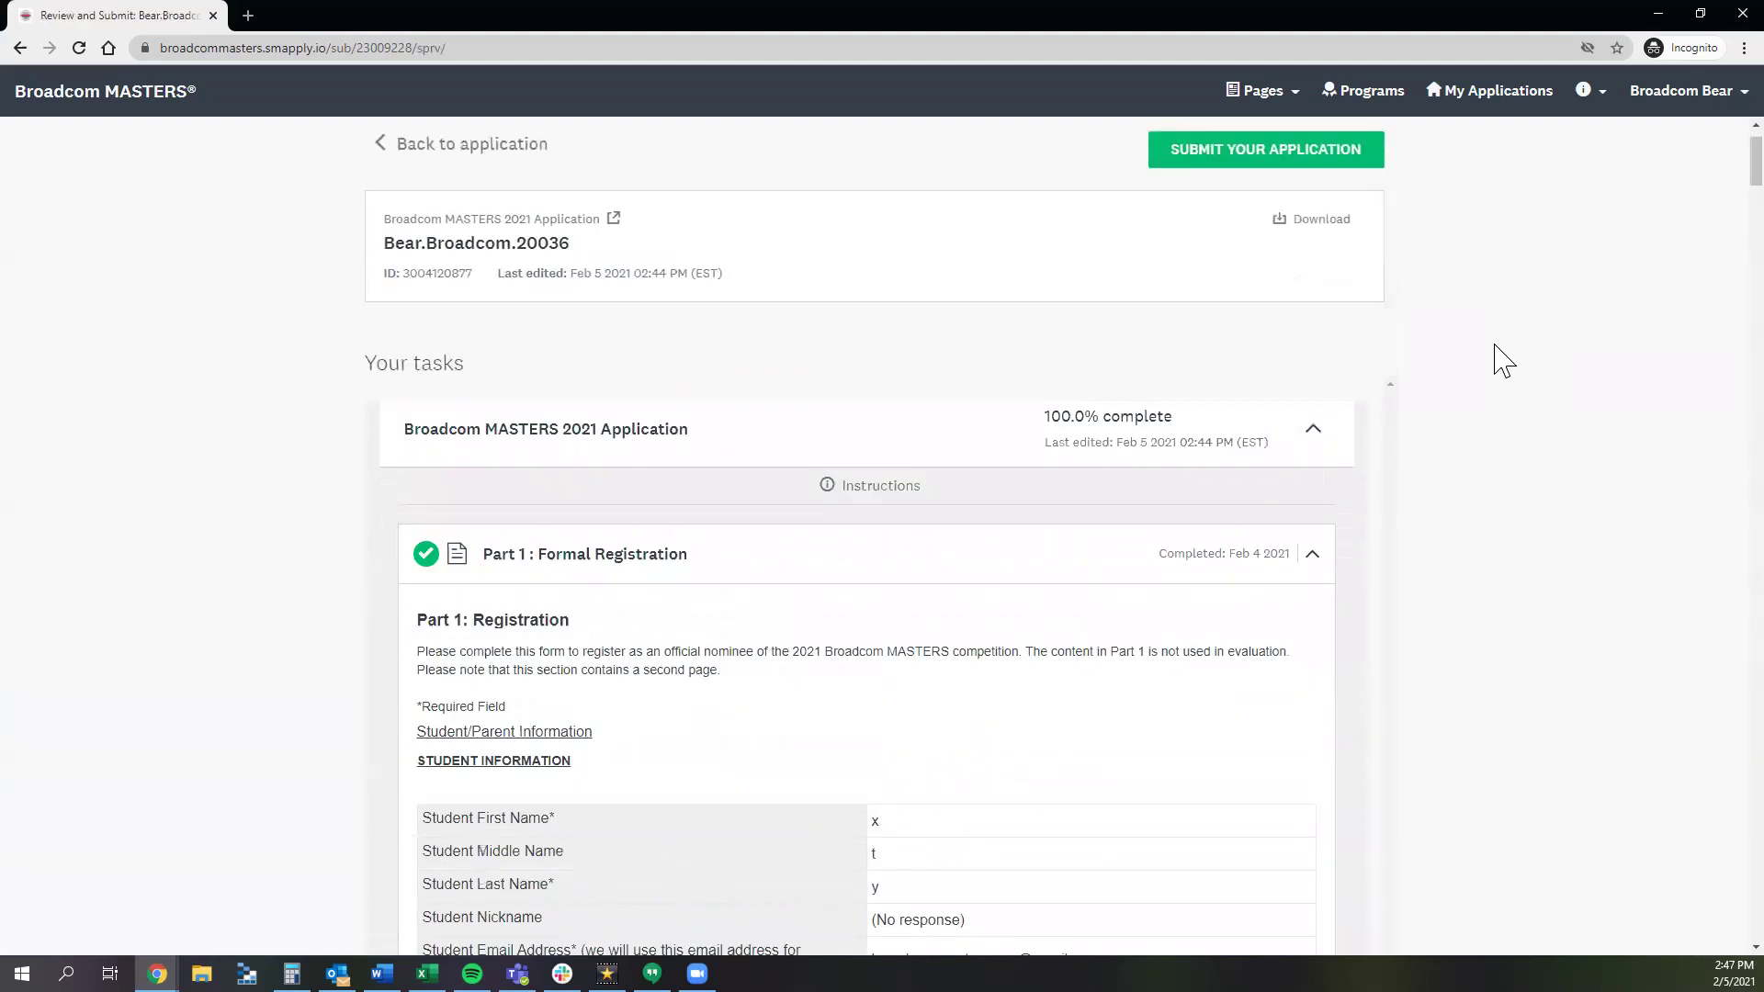
key("alt+Tab")
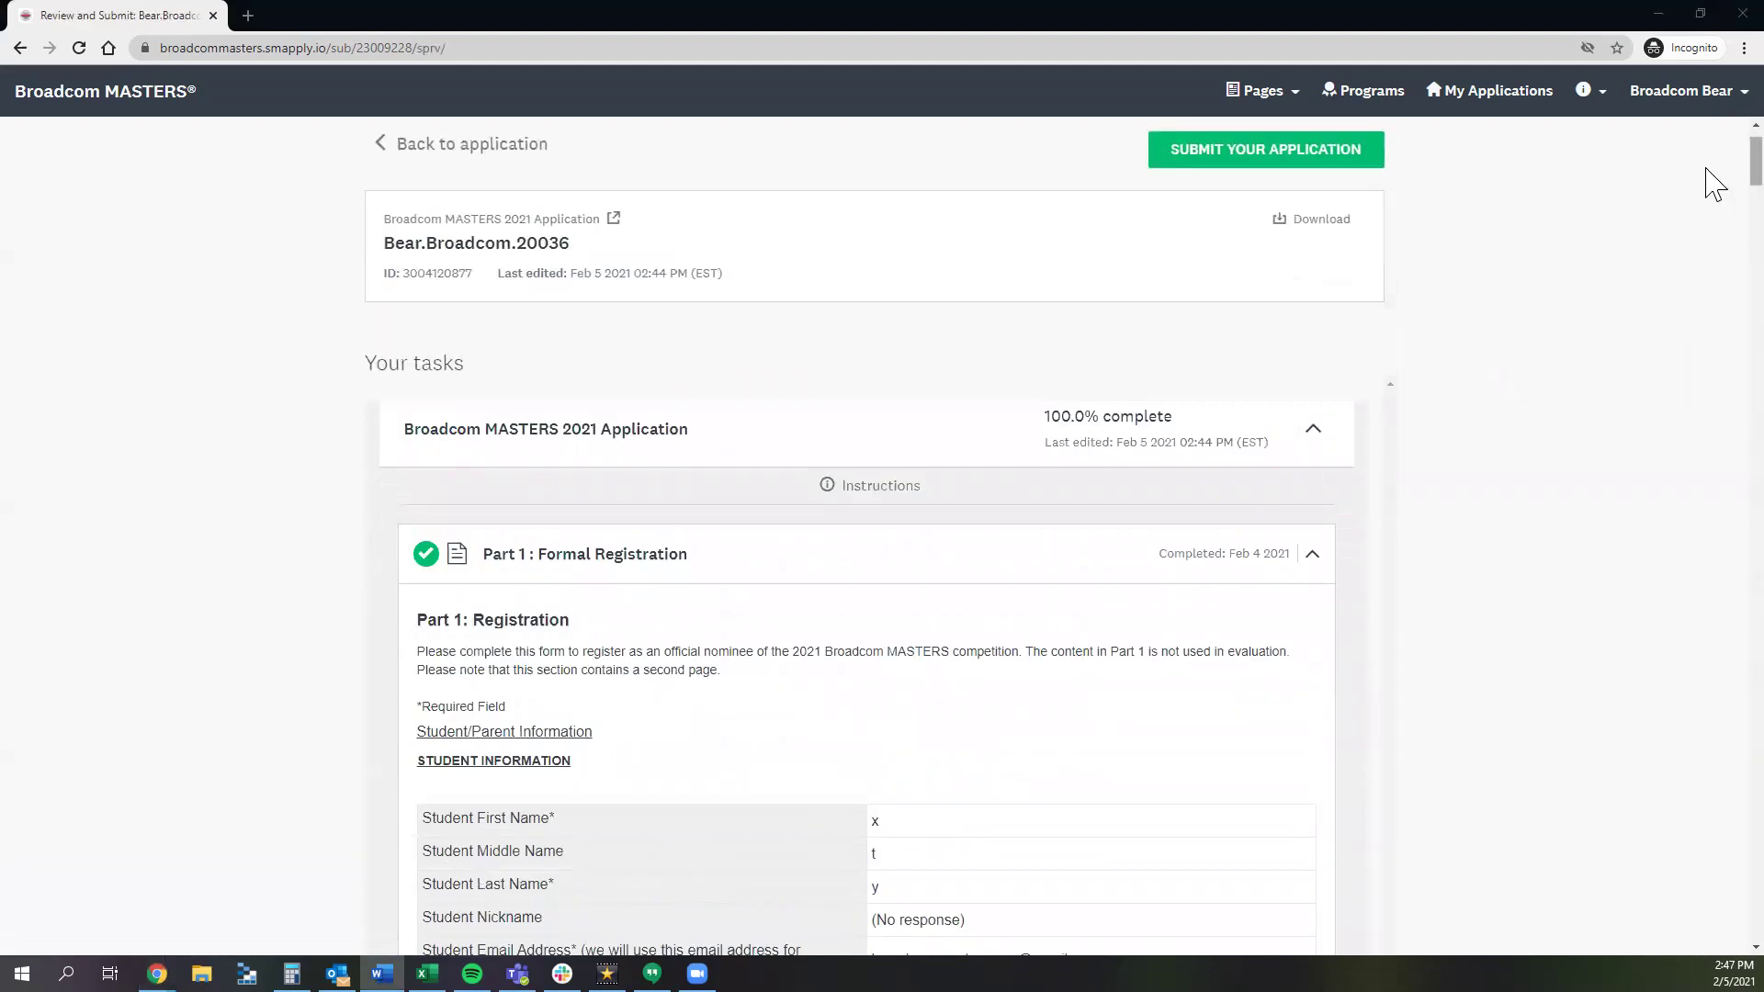
left_click(1714, 184)
scroll(1716, 202, "down", 6)
scroll(1718, 184, "up", 8)
scroll(1715, 181, "down", 9)
scroll(866, 680, "down", 18)
scroll(866, 680, "down", 18)
scroll(1717, 496, "down", 15)
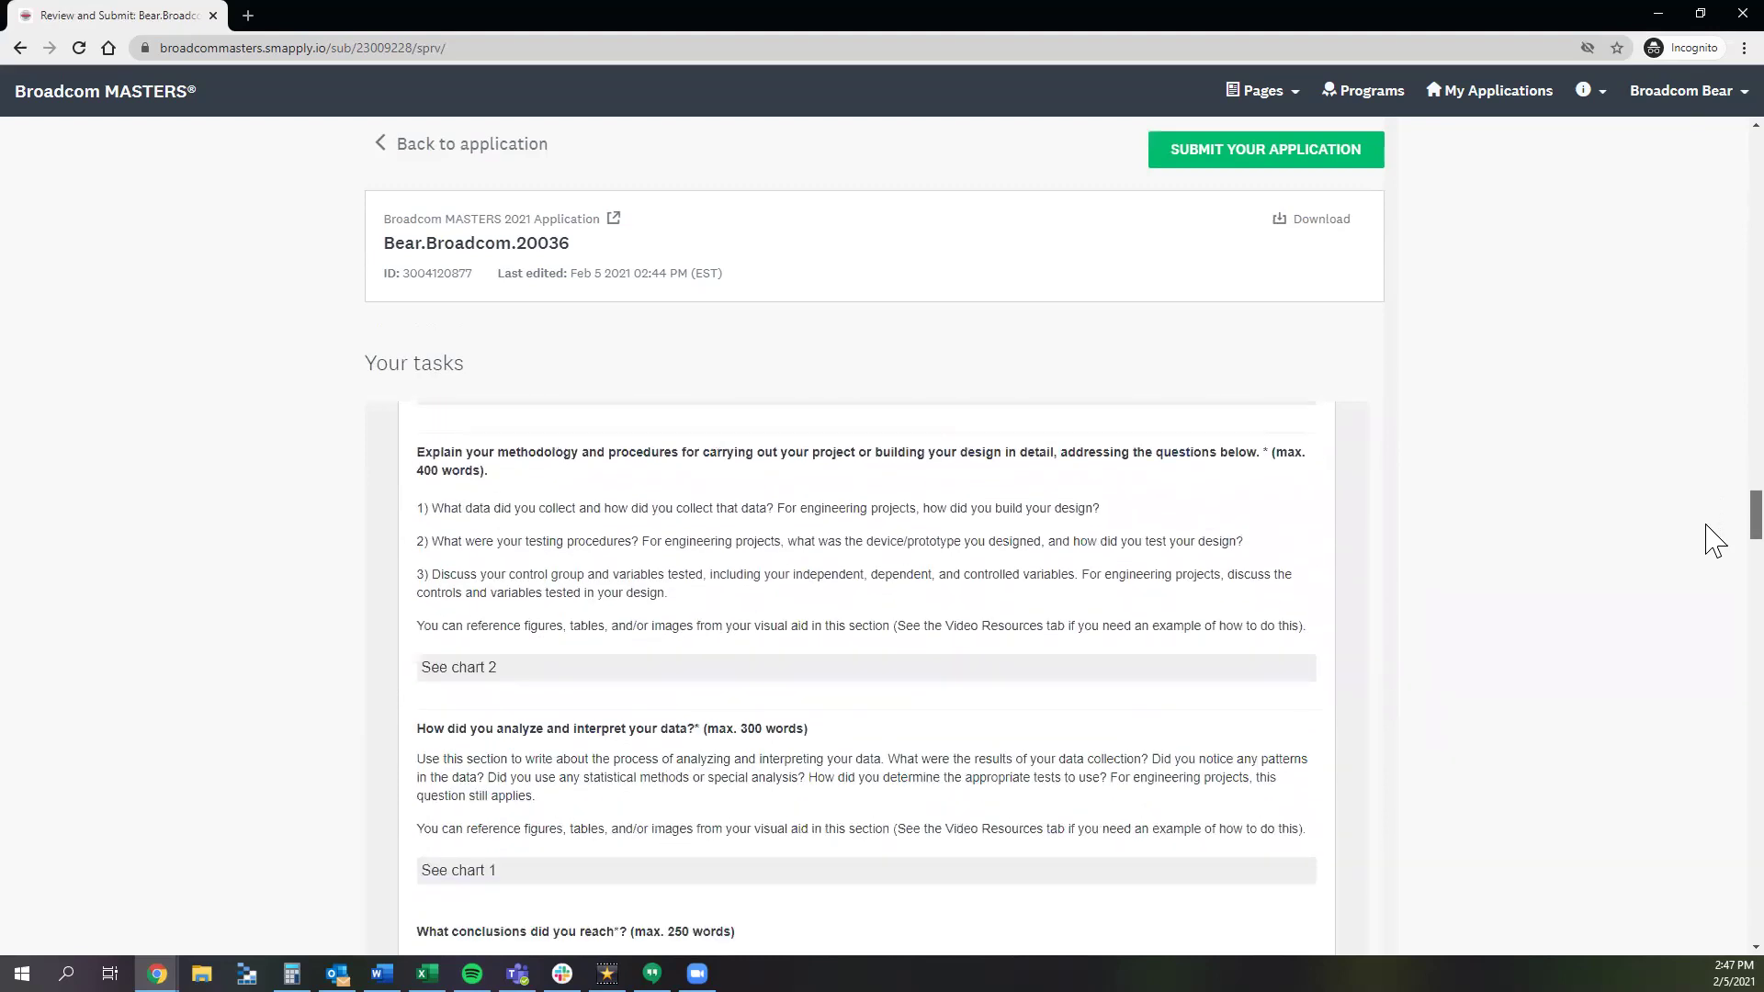
scroll(1715, 540, "down", 15)
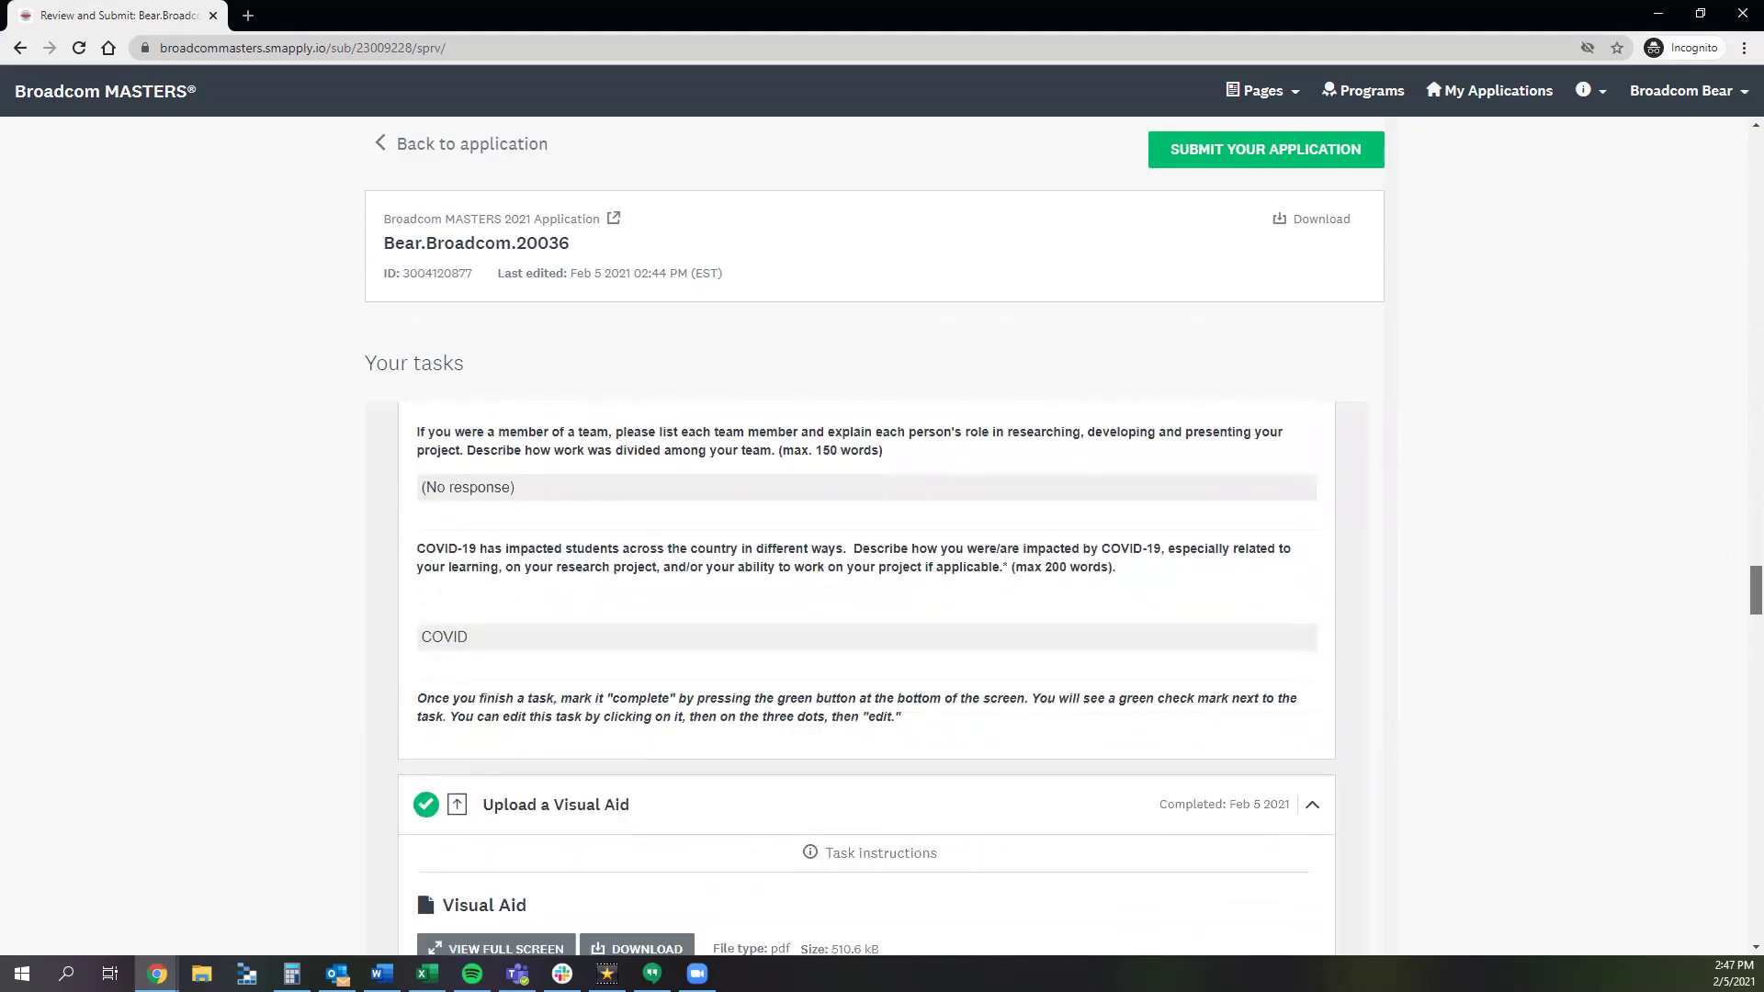
scroll(866, 680, "down", 15)
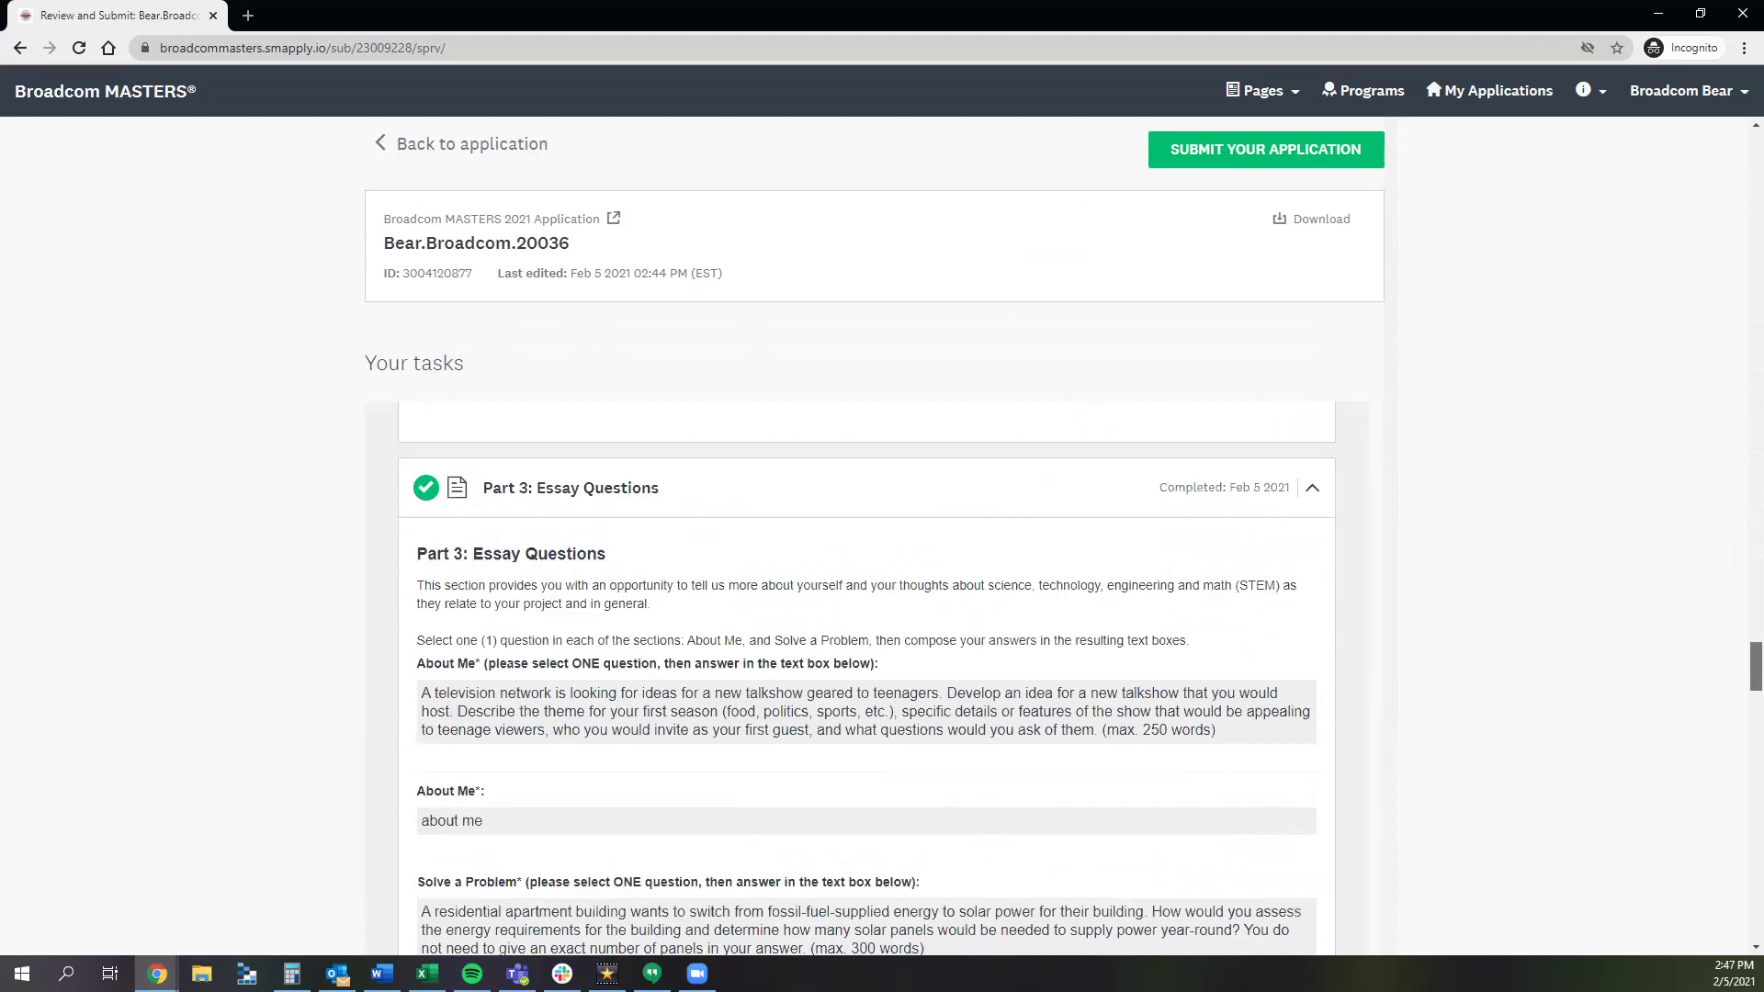
scroll(866, 680, "down", 5)
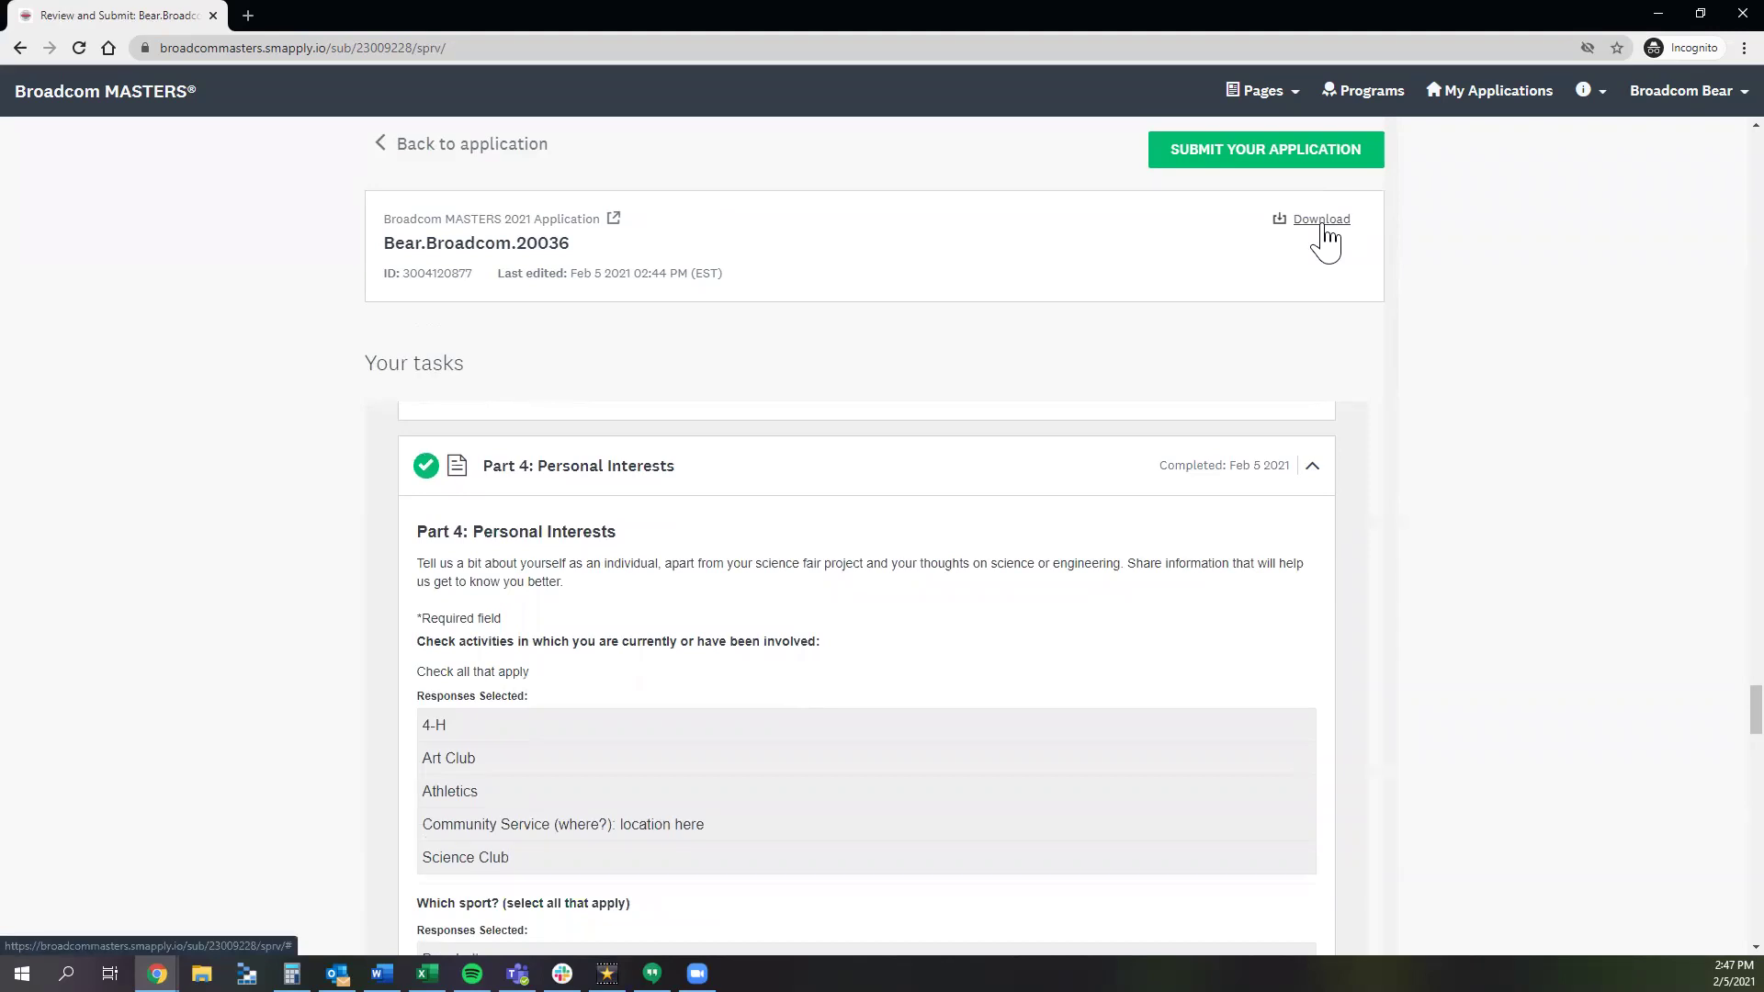
left_click(520, 149)
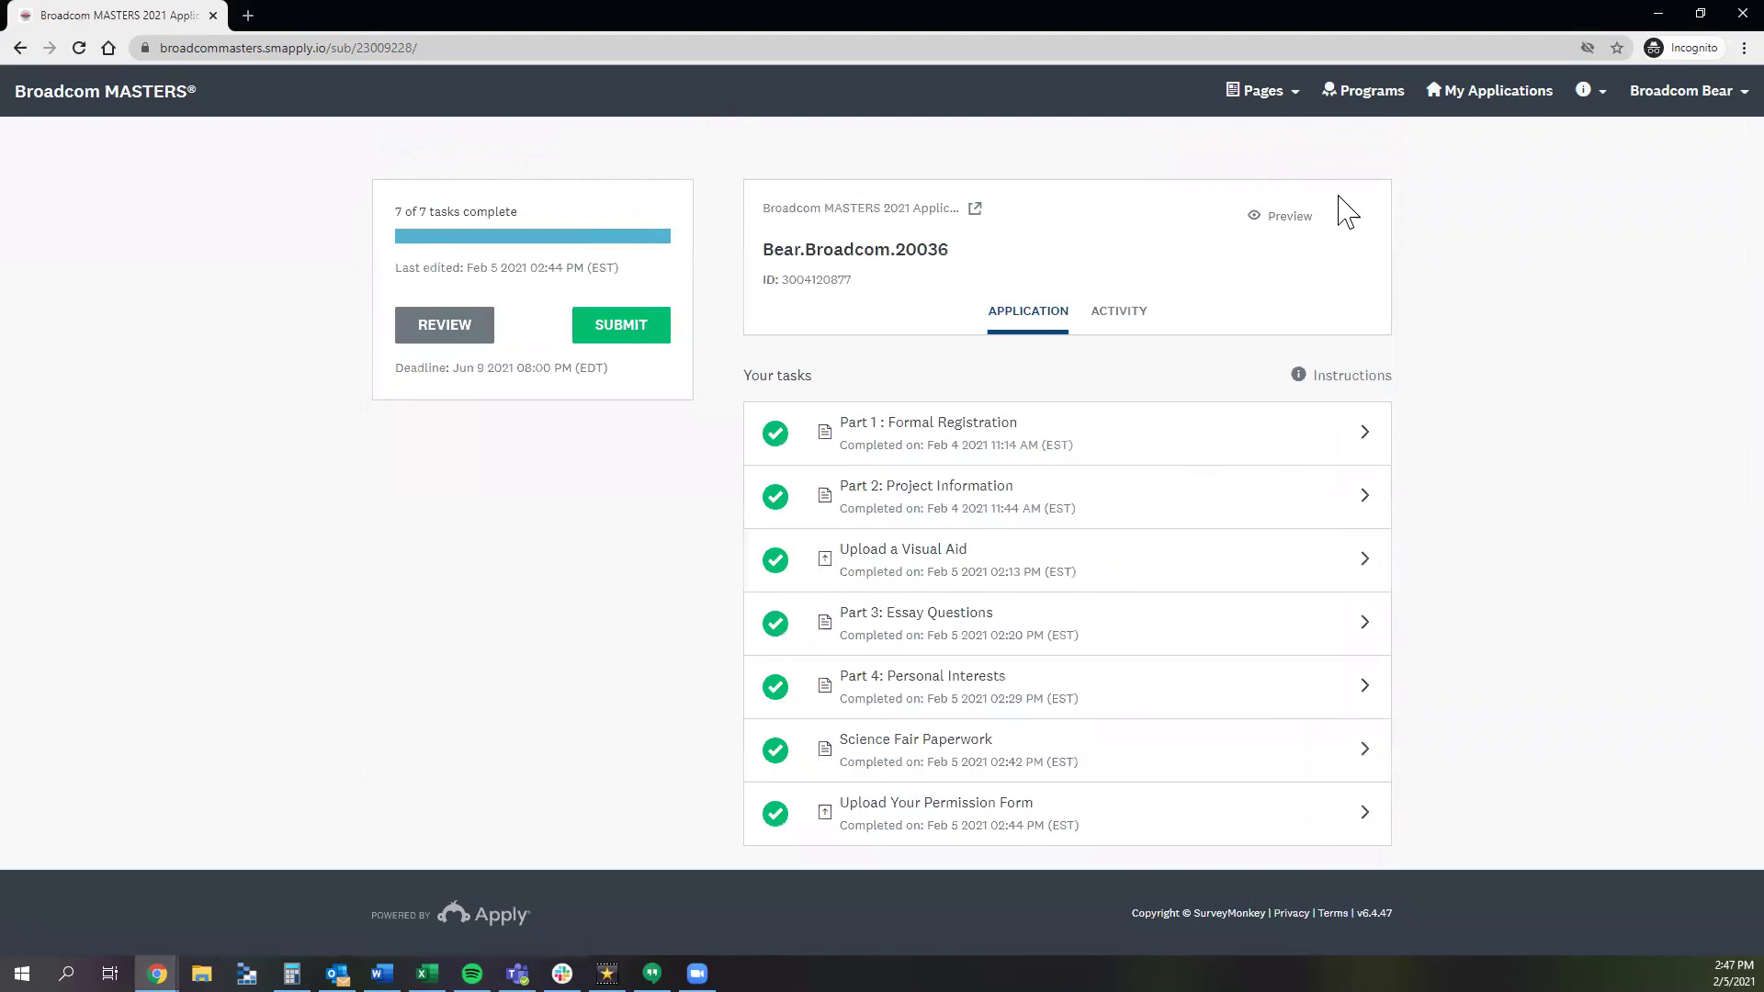
Try to download a copy of the application from its overview page.
left_click(1358, 217)
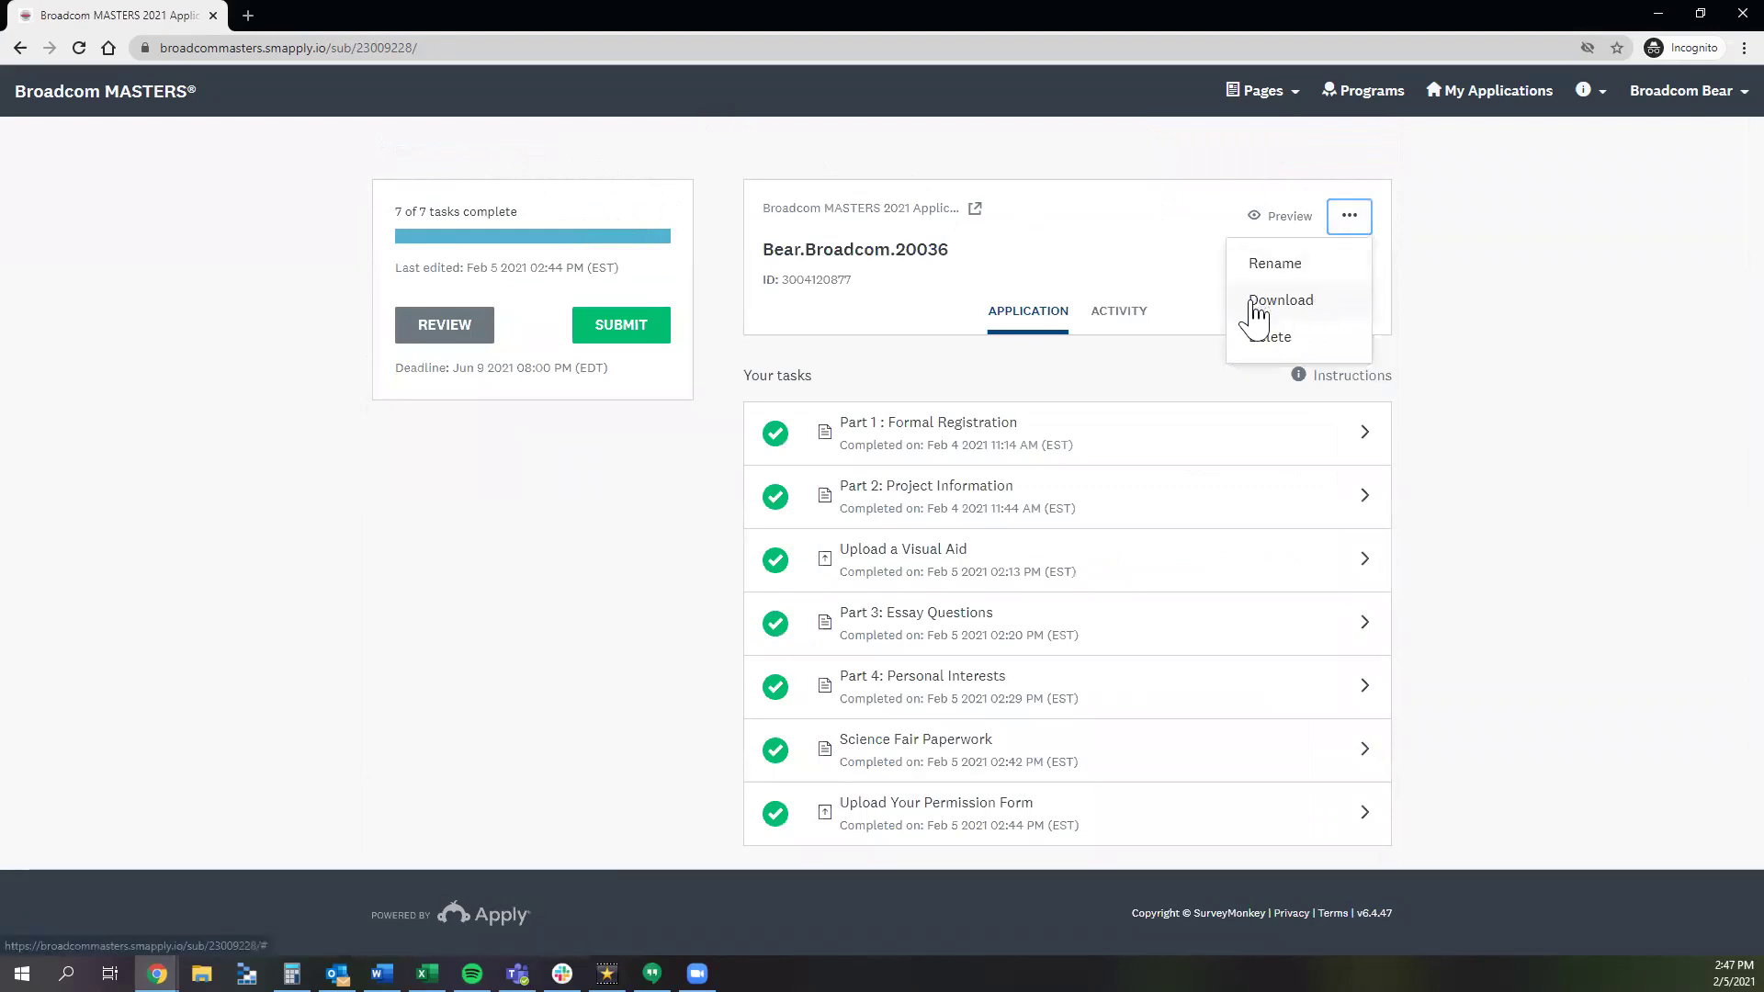
left_click(1297, 313)
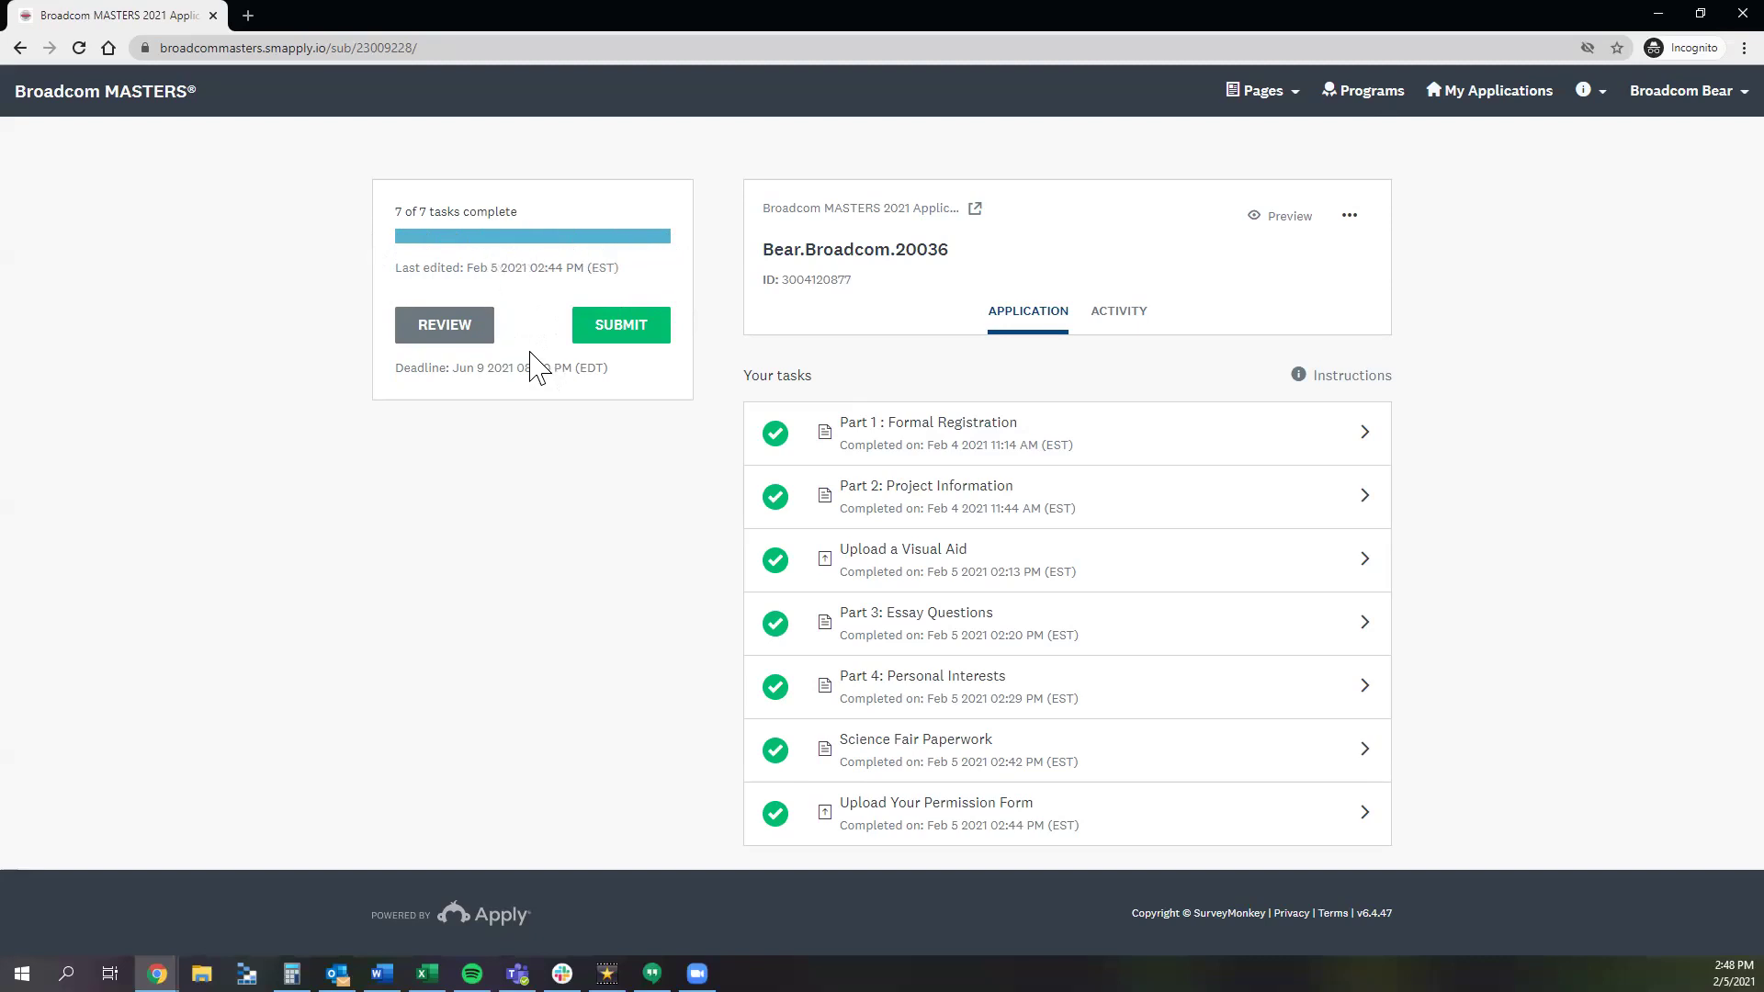
Review the application before submission, look over Part 1: Formal Registration, and go back to the application overview.
left_click(453, 345)
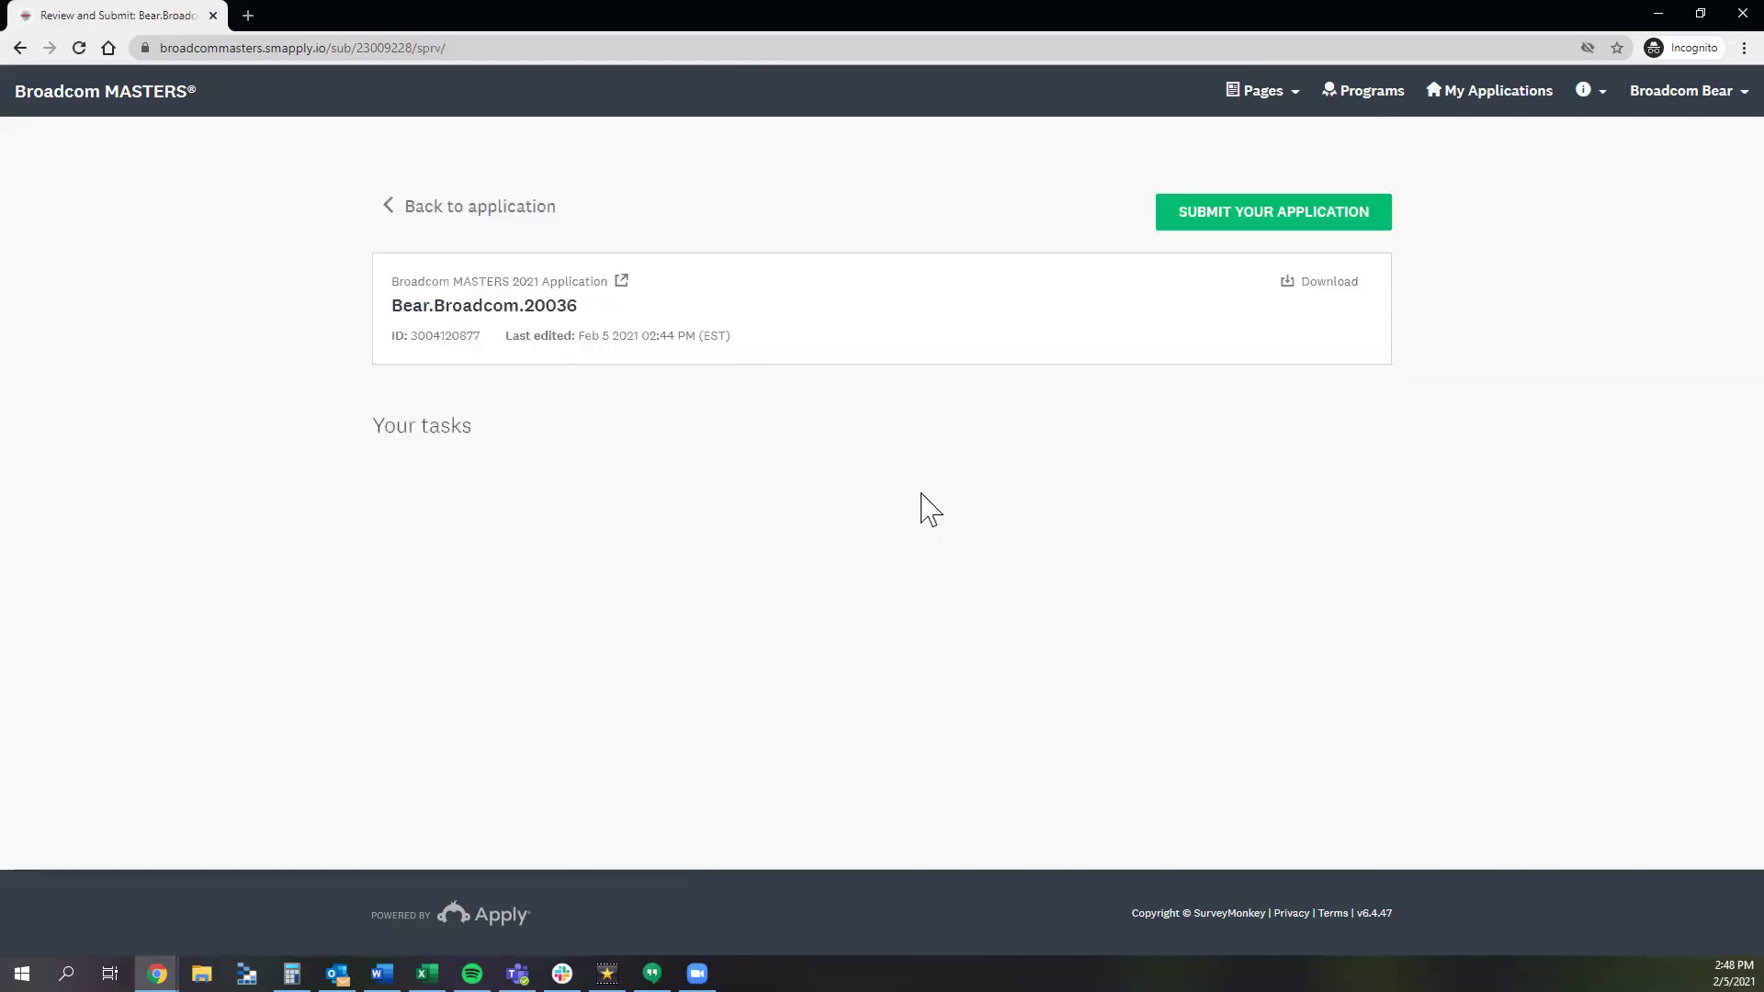
scroll(1549, 634, "down", 5)
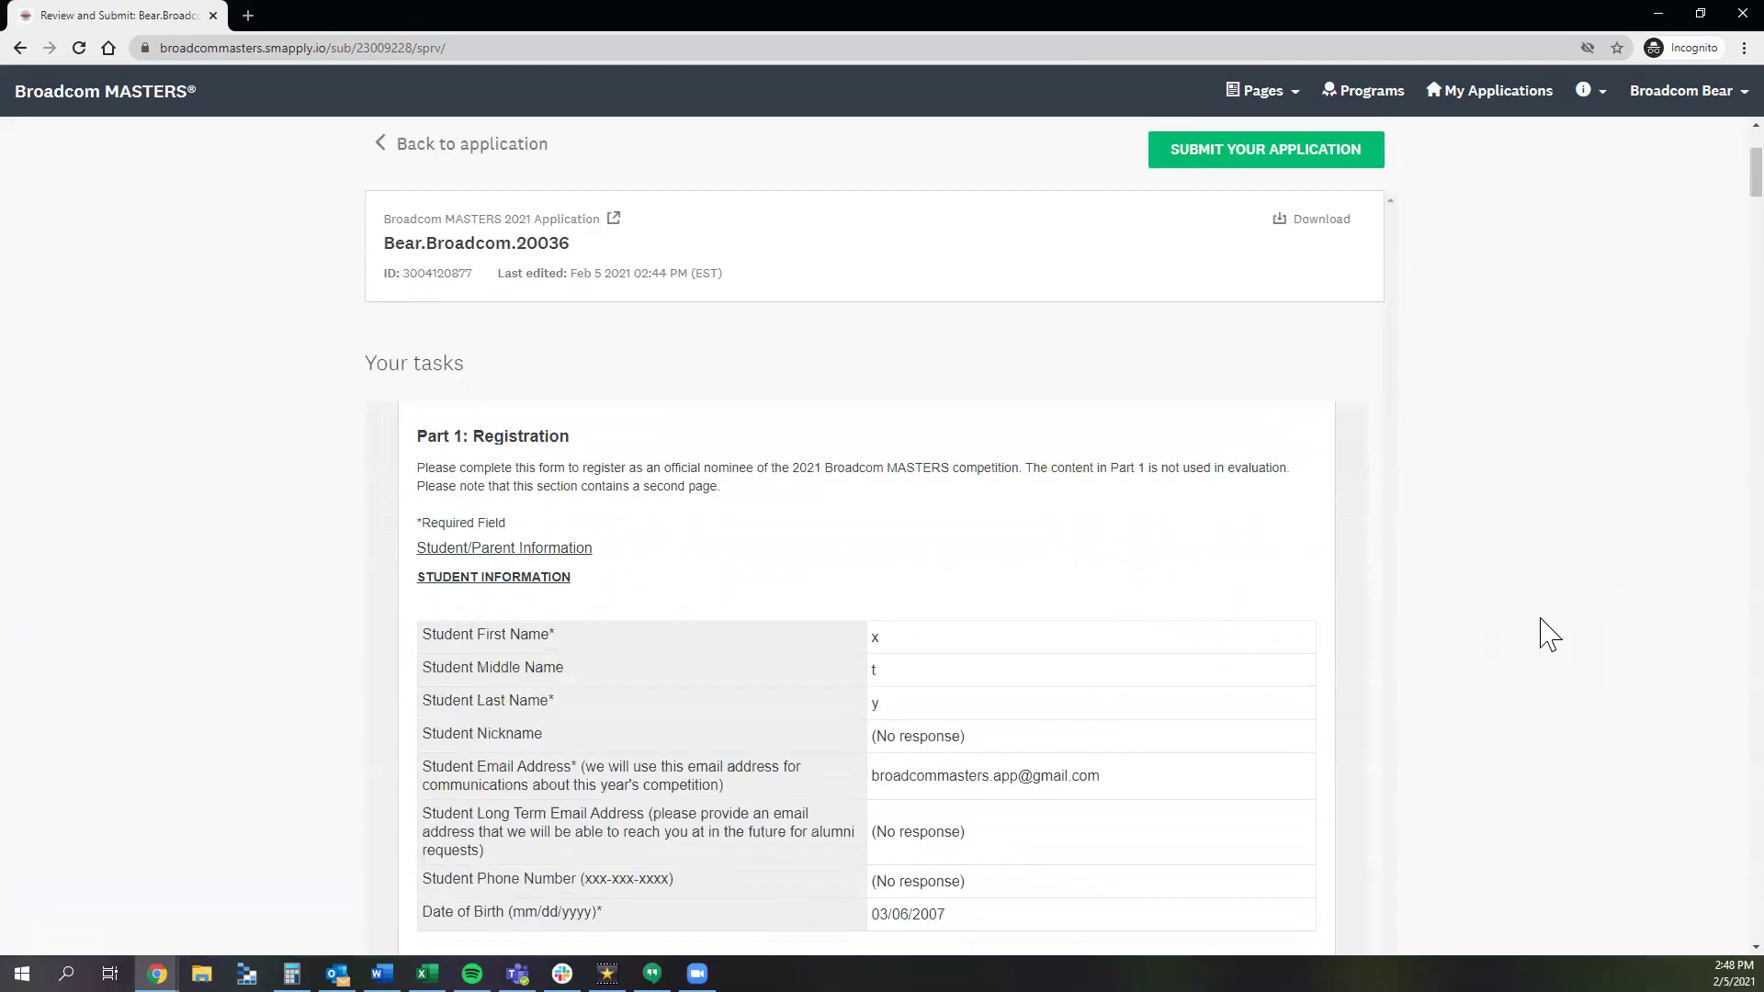
scroll(1549, 634, "up", 3)
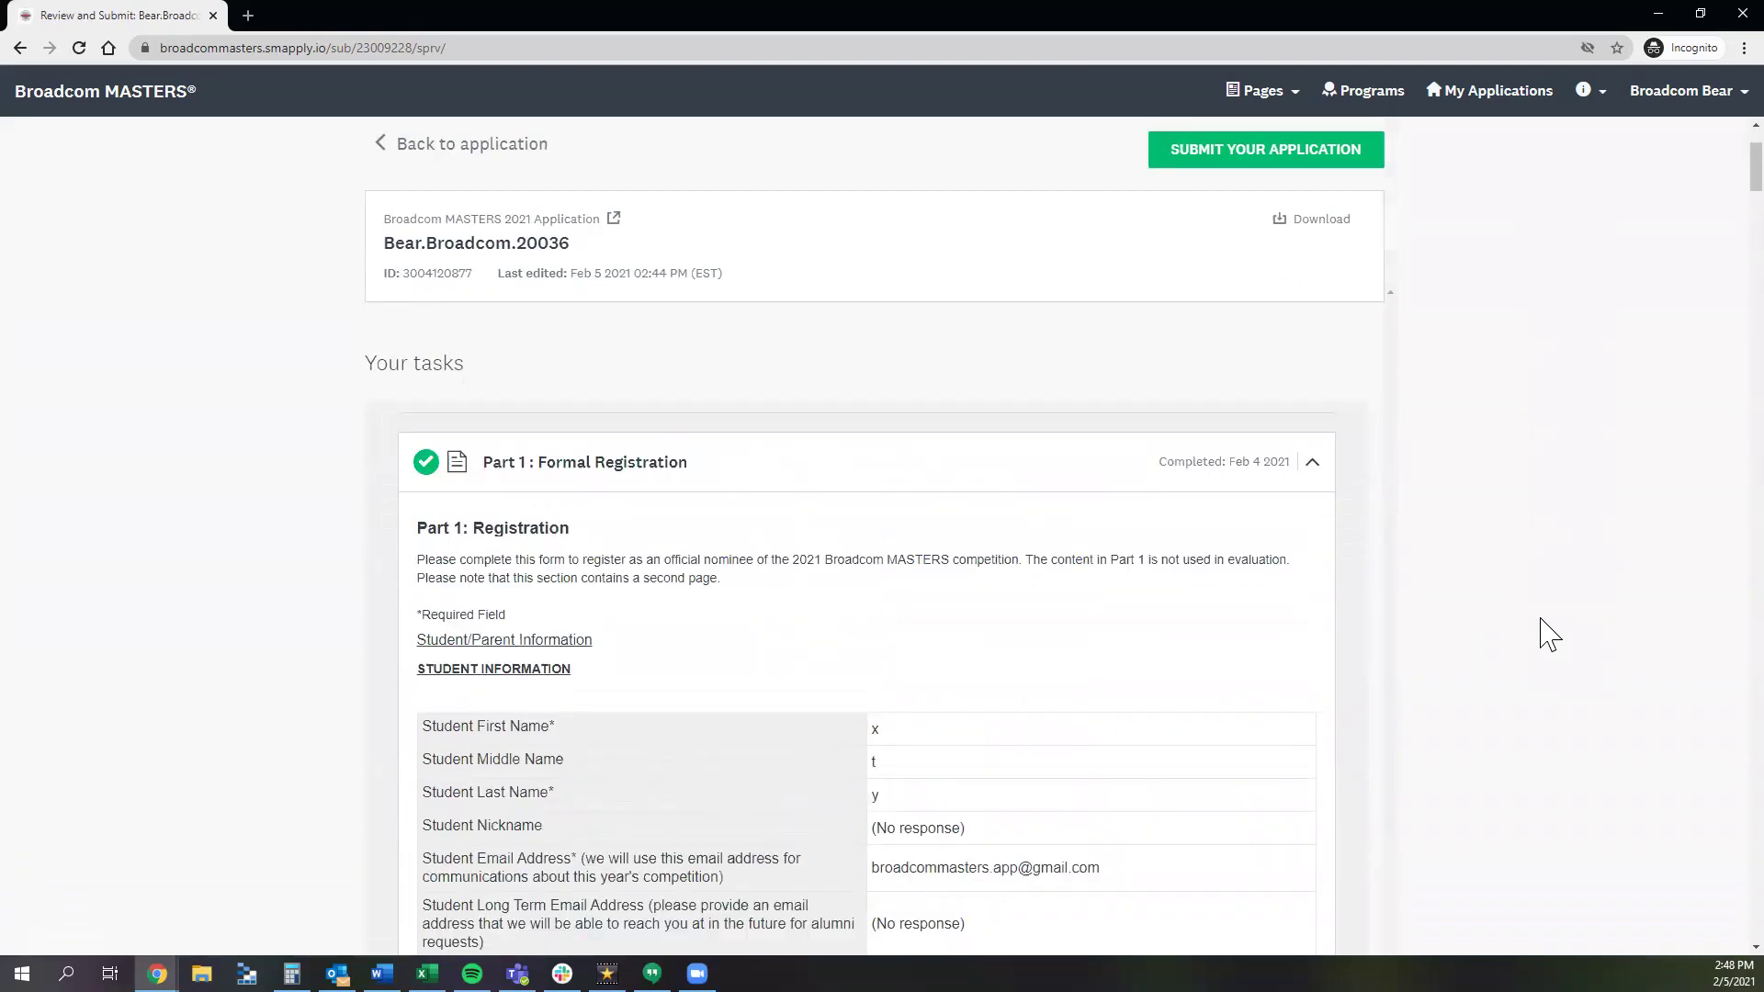
scroll(1549, 634, "down", 1)
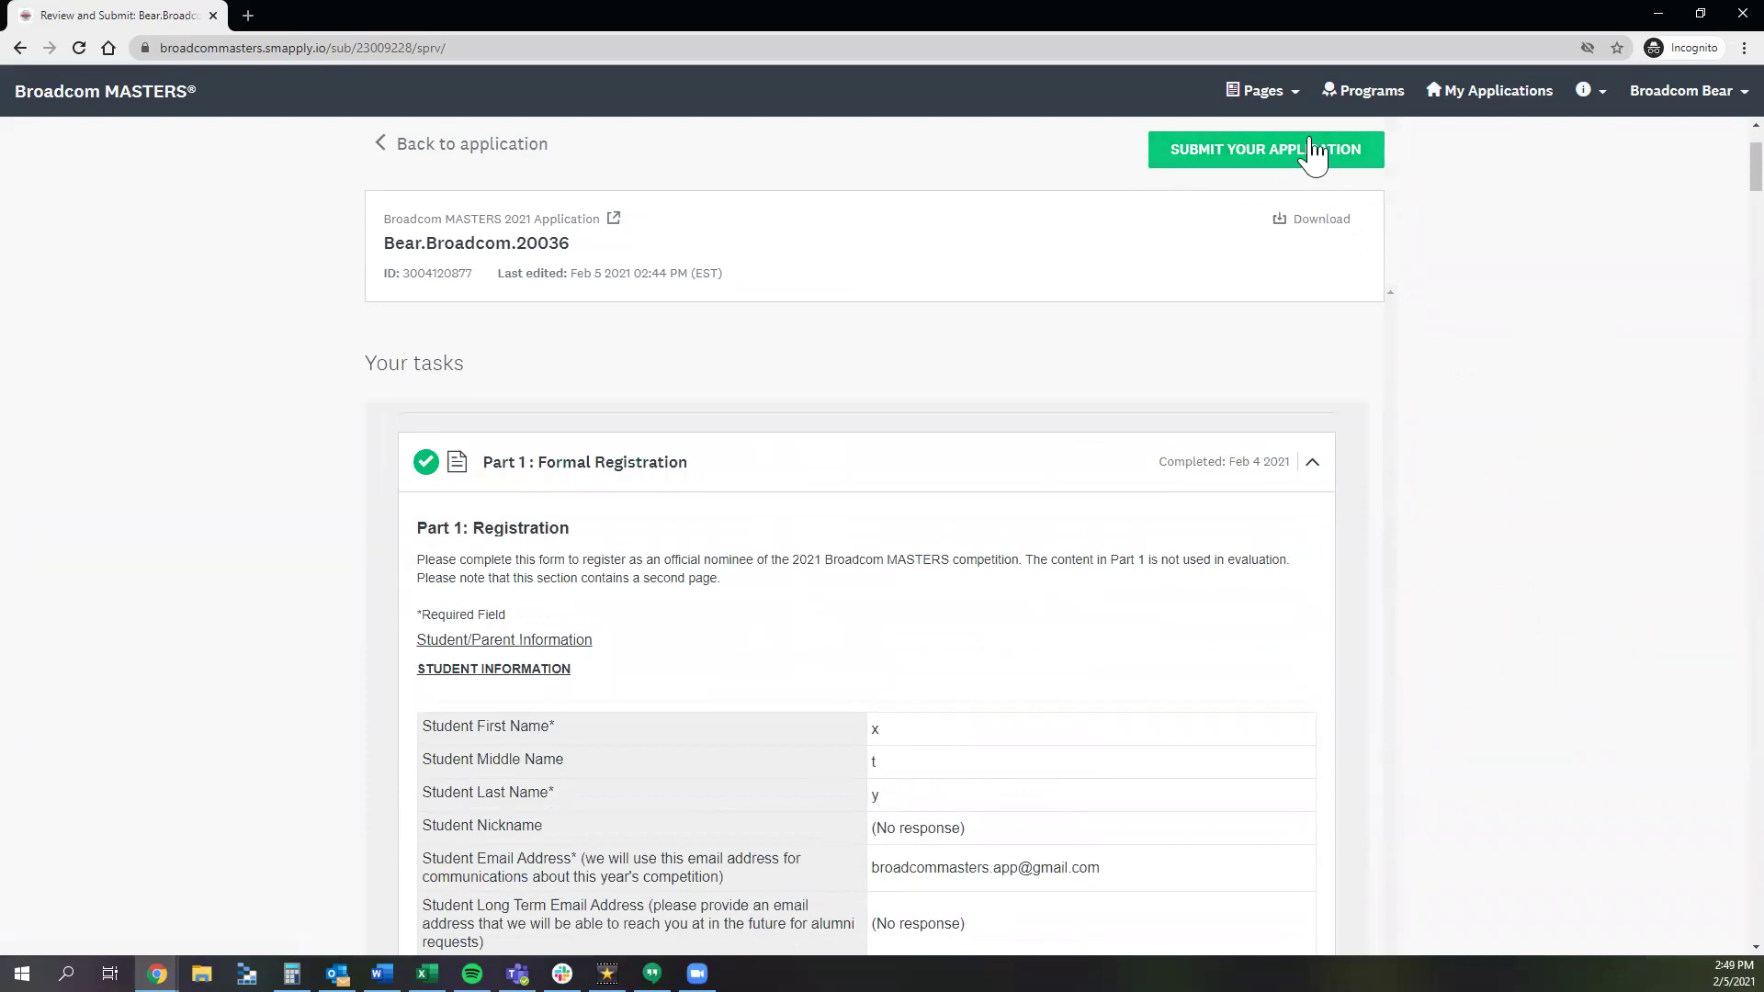
left_click(524, 145)
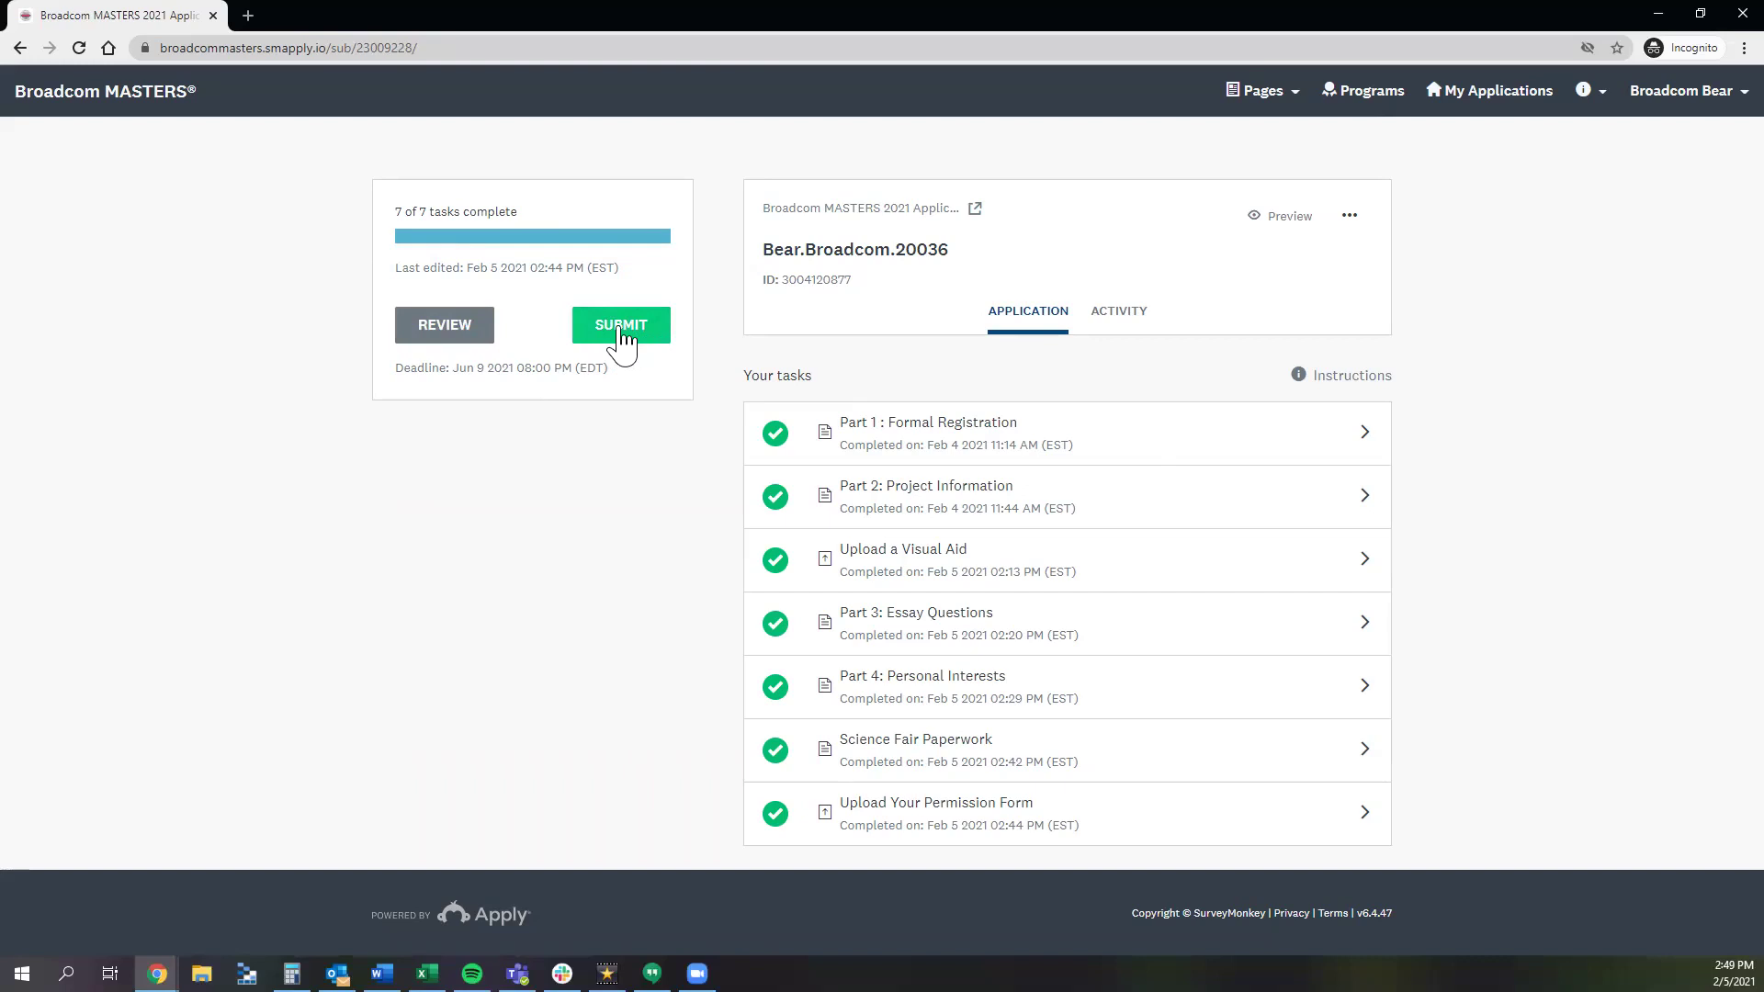
Submit the completed Broadcom MASTERS 2021 application, confirm the submission, and go to the My Applications list.
left_click(621, 336)
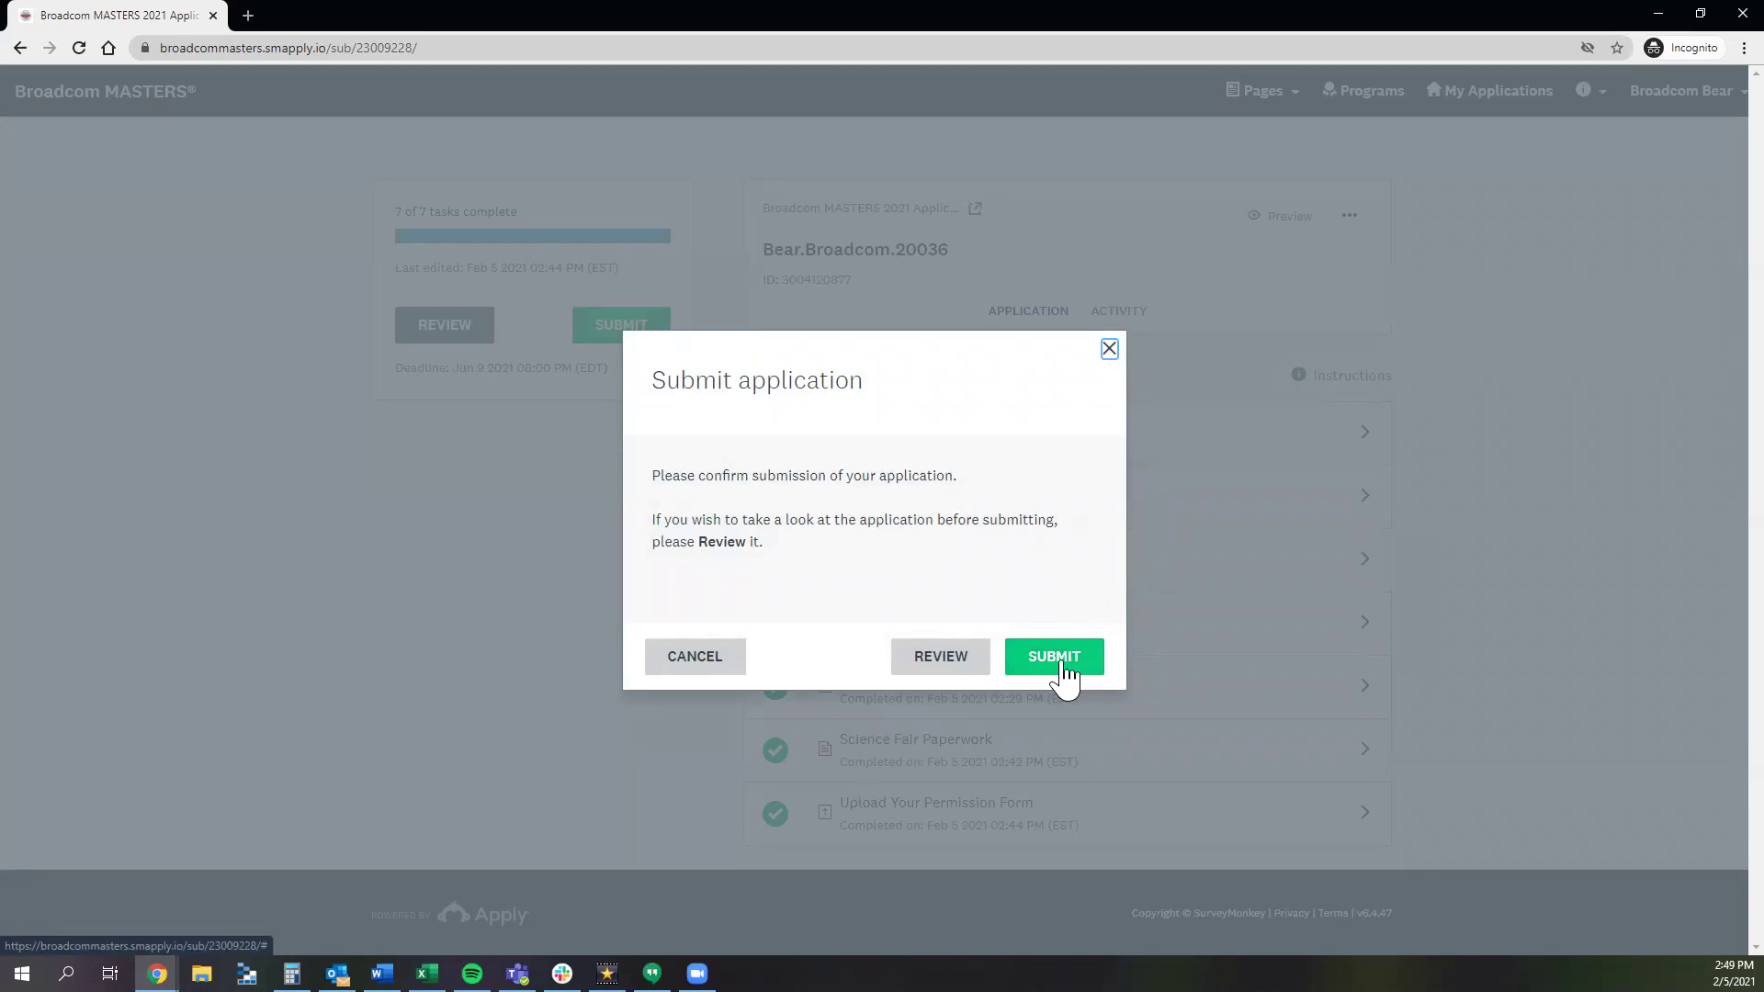
left_click(1063, 663)
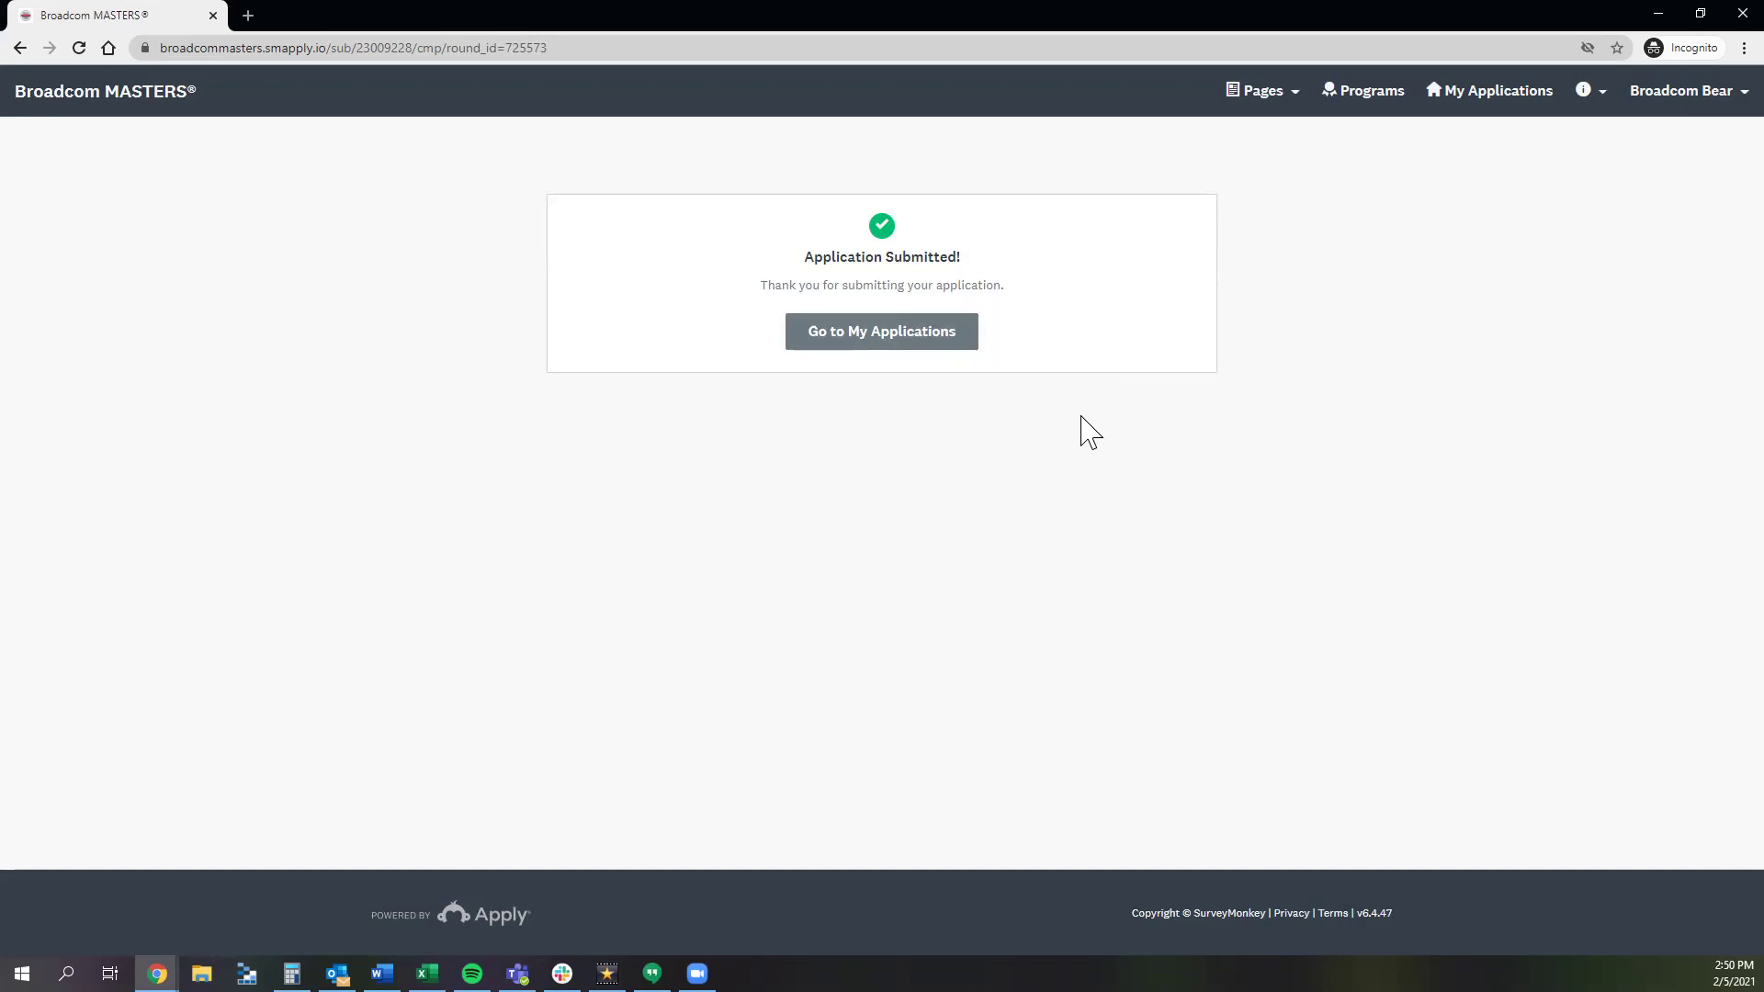
left_click(937, 344)
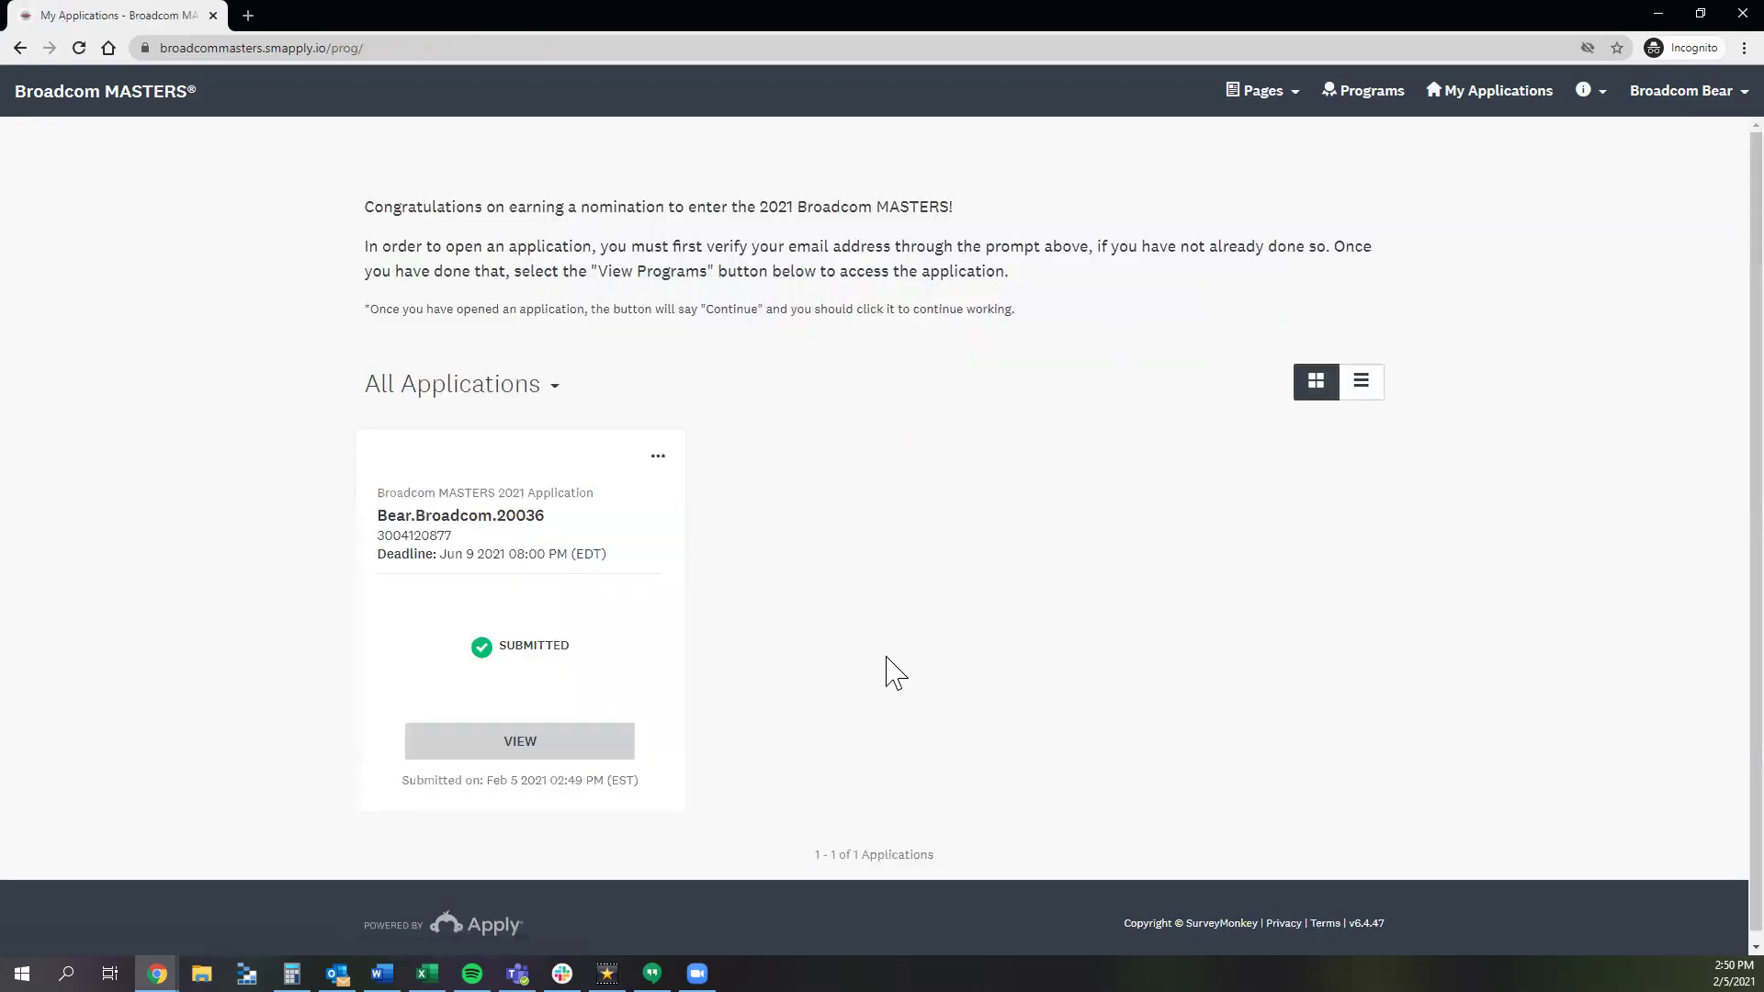
View the submitted application and open its Part 1: Formal Registration task for editing.
left_click(591, 759)
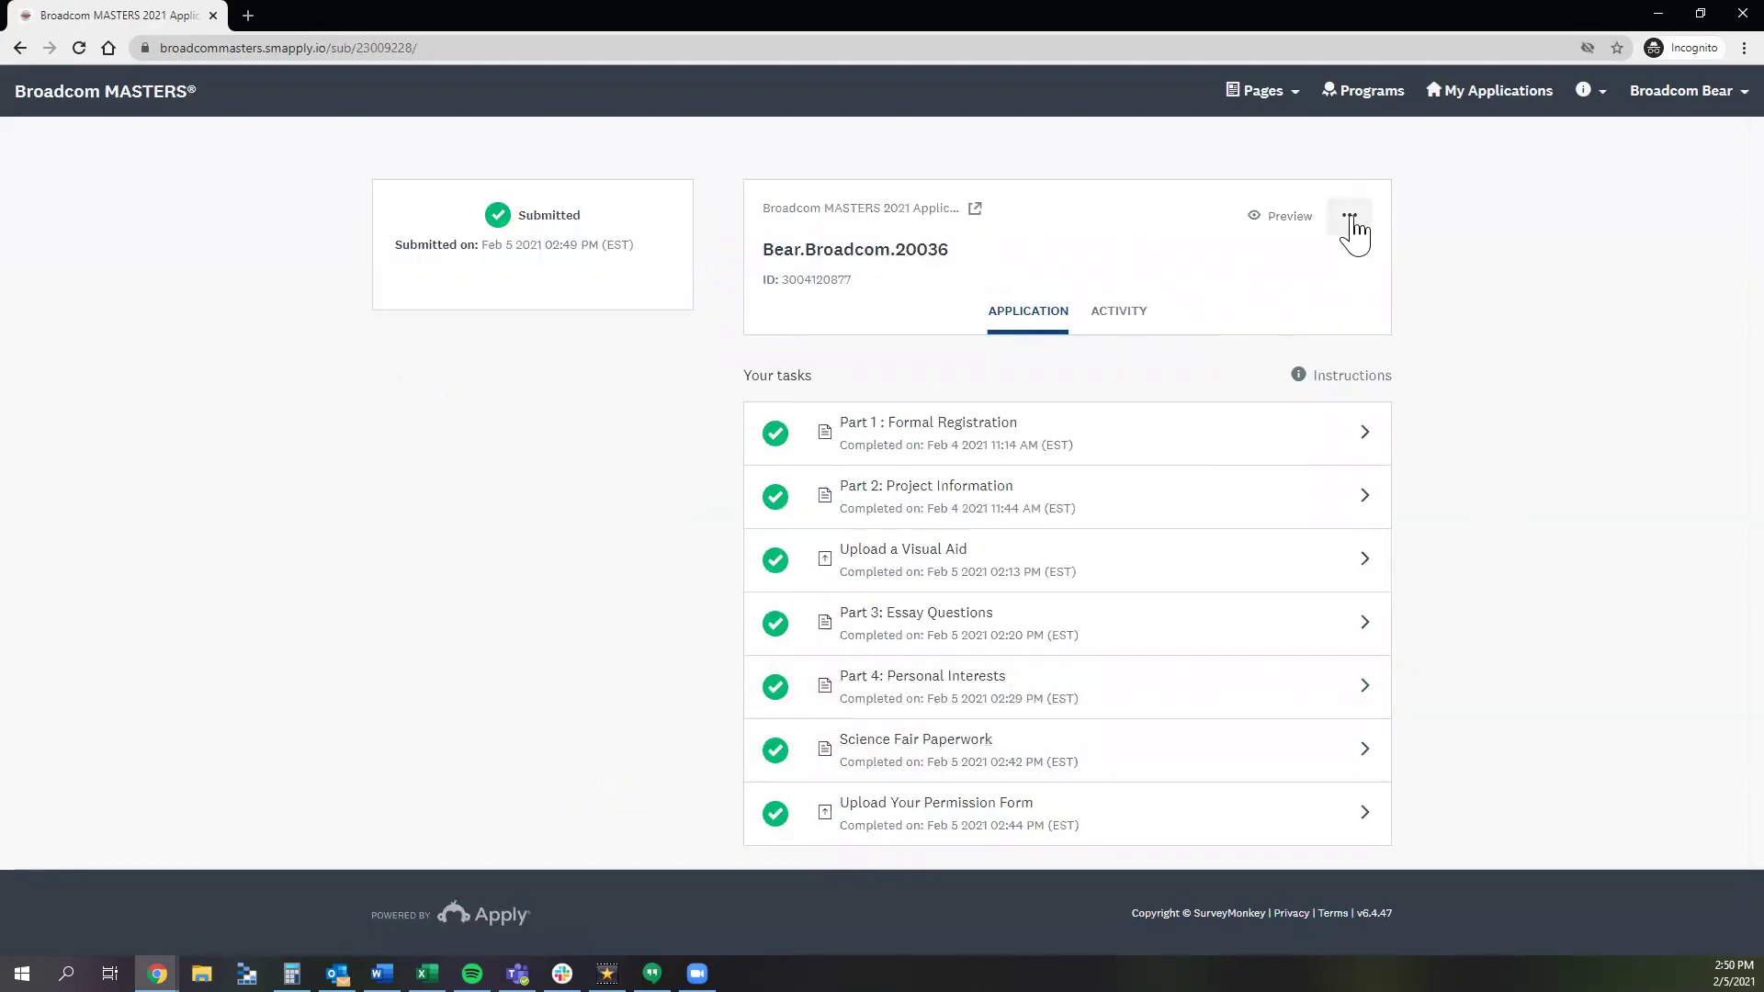
left_click(1305, 453)
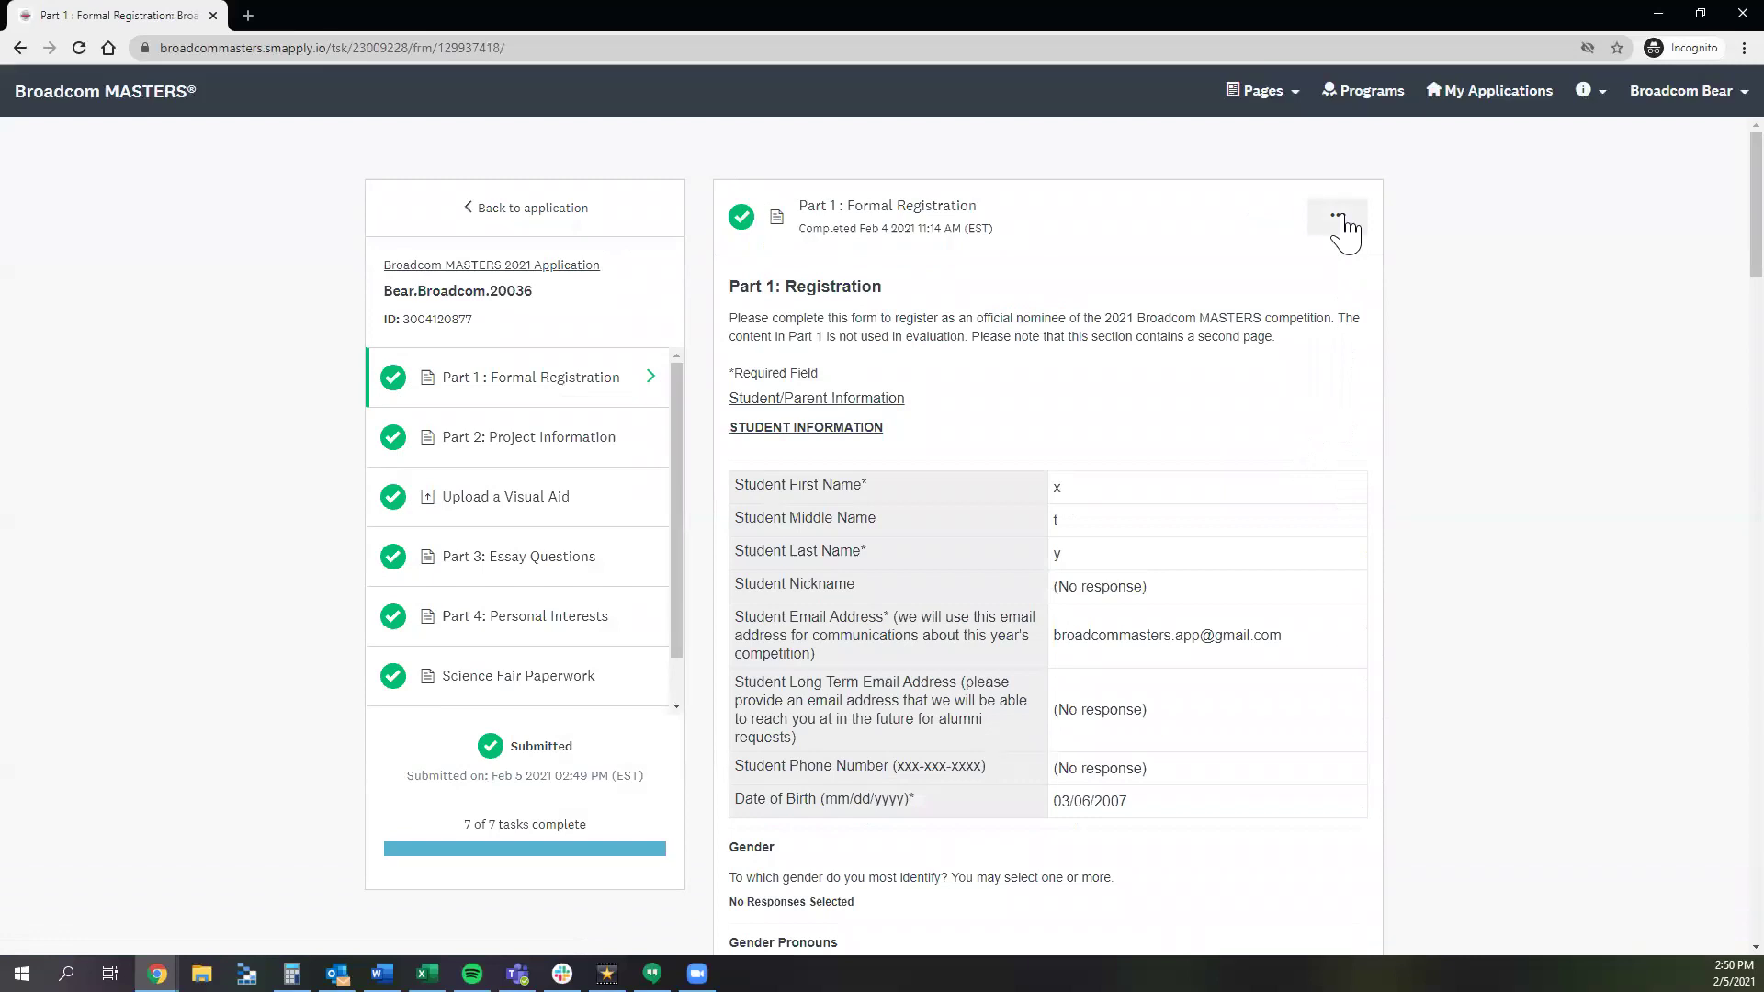
left_click(1339, 223)
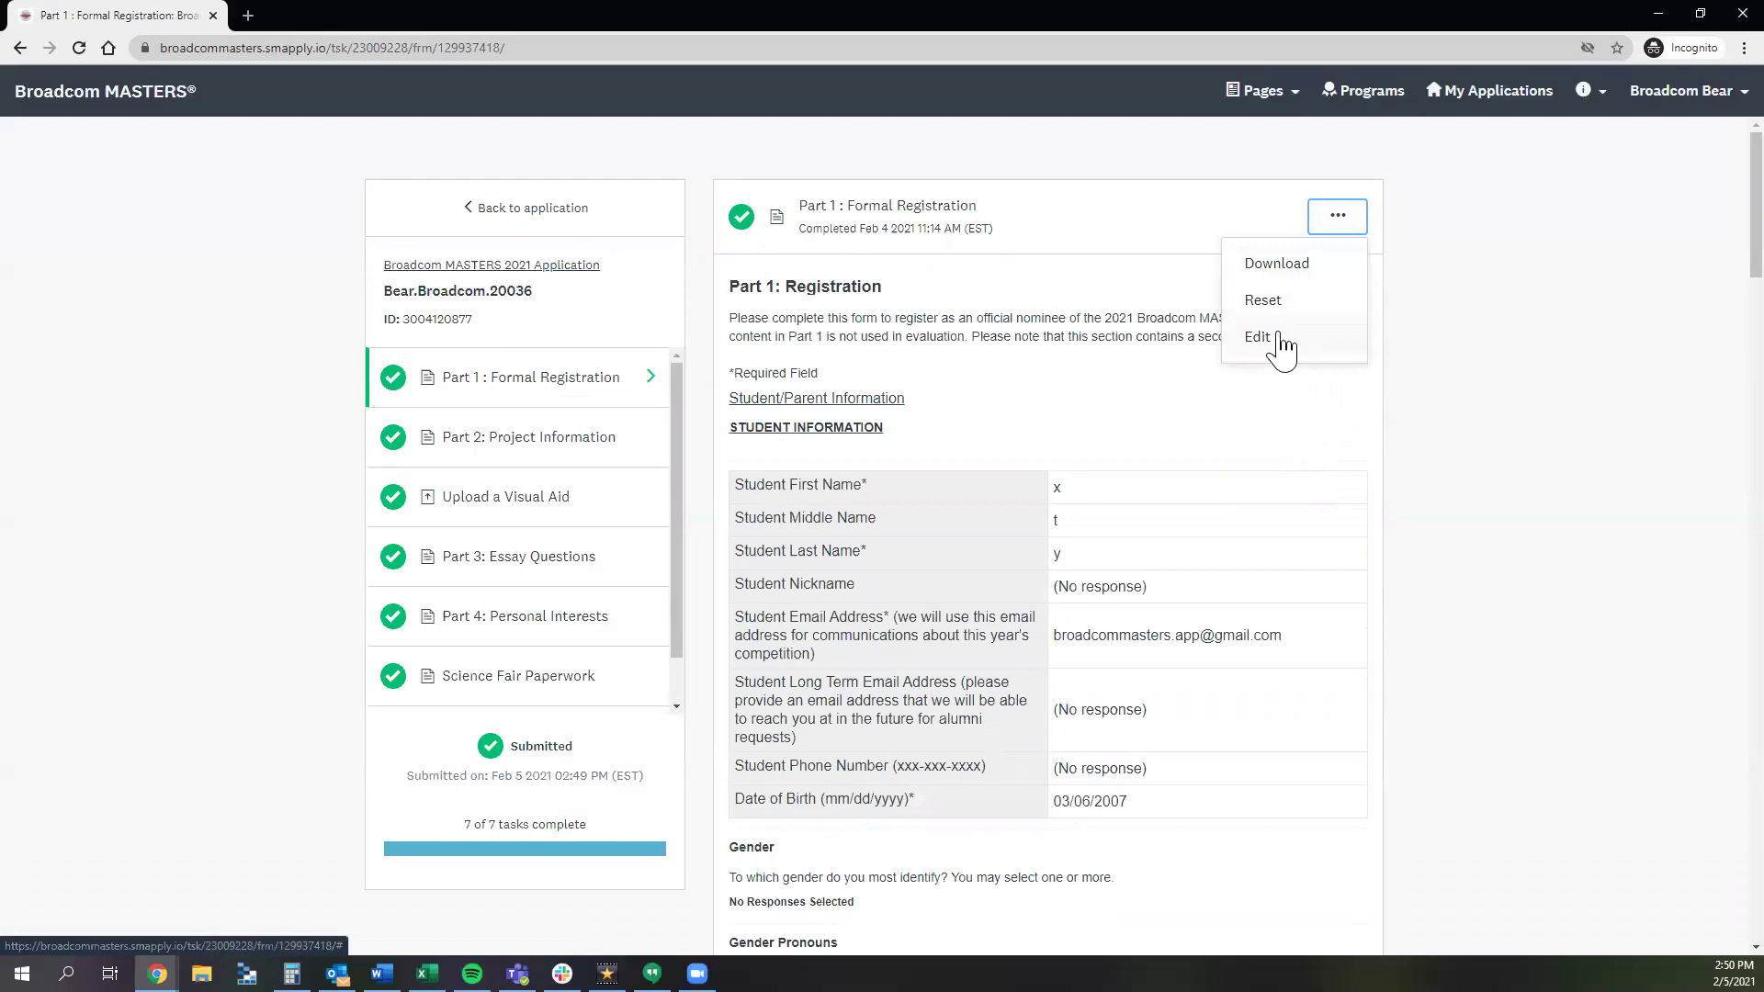
left_click(1259, 337)
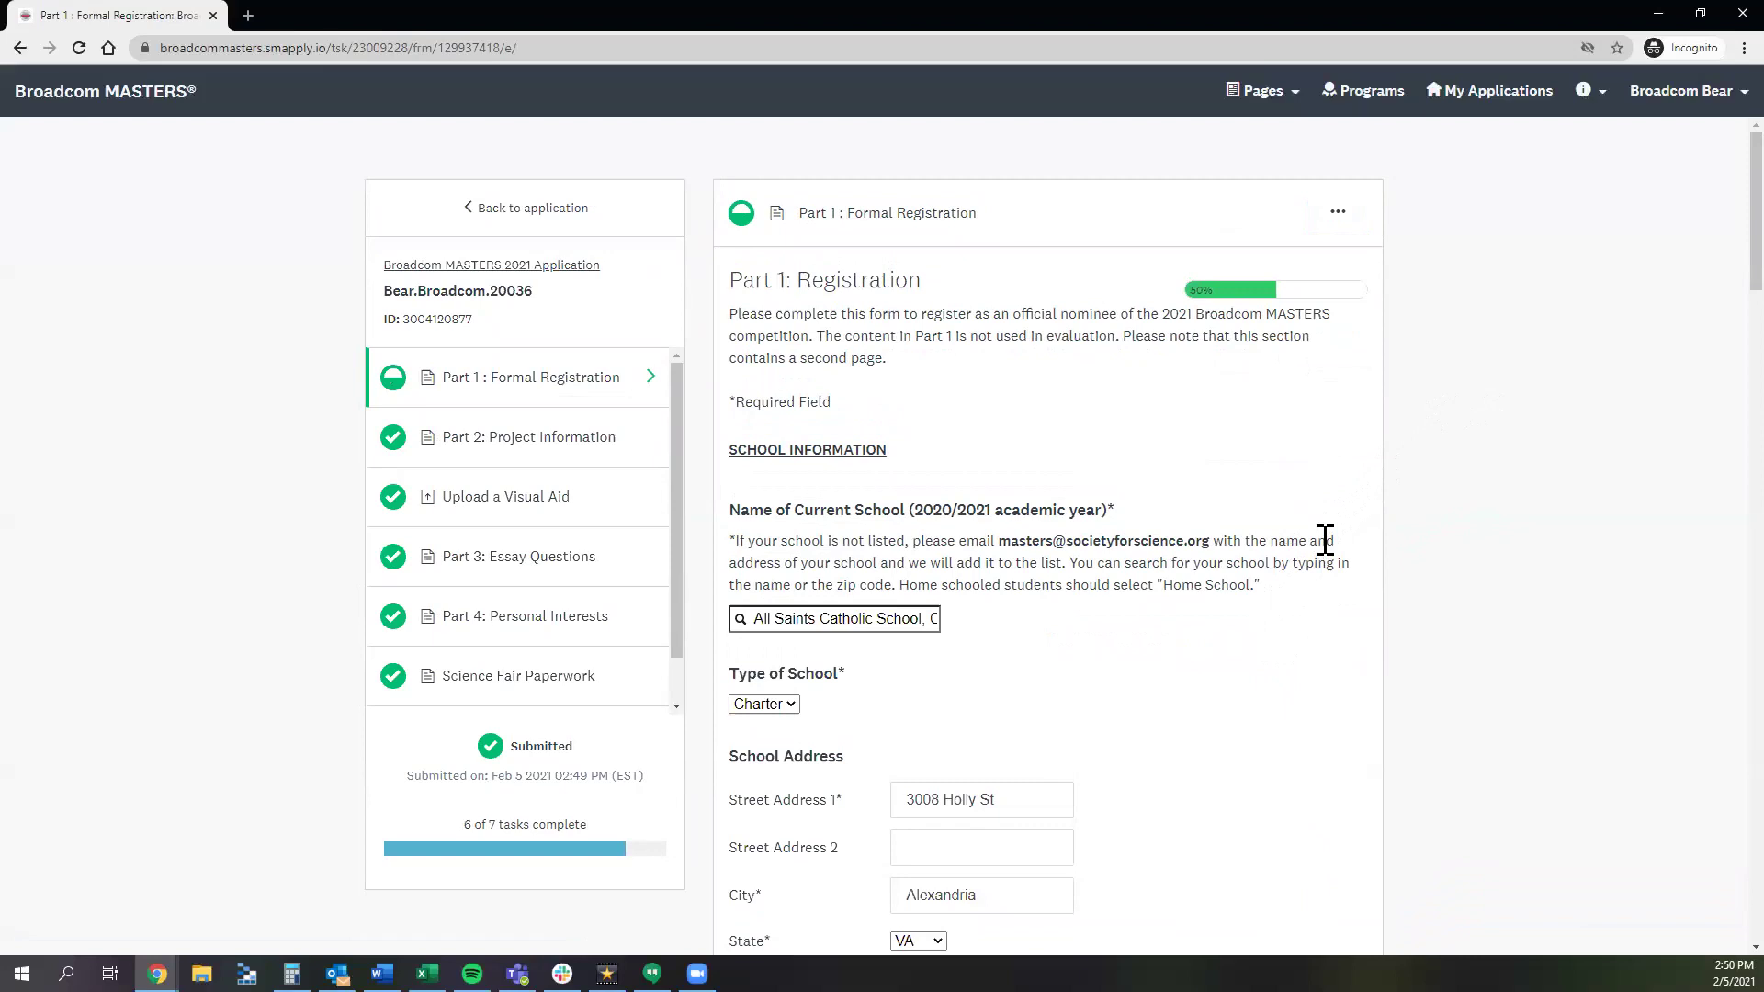
Go through the Part 1: Formal Registration form without changing answers and mark the task as complete again.
scroll(1324, 539, "down", 1)
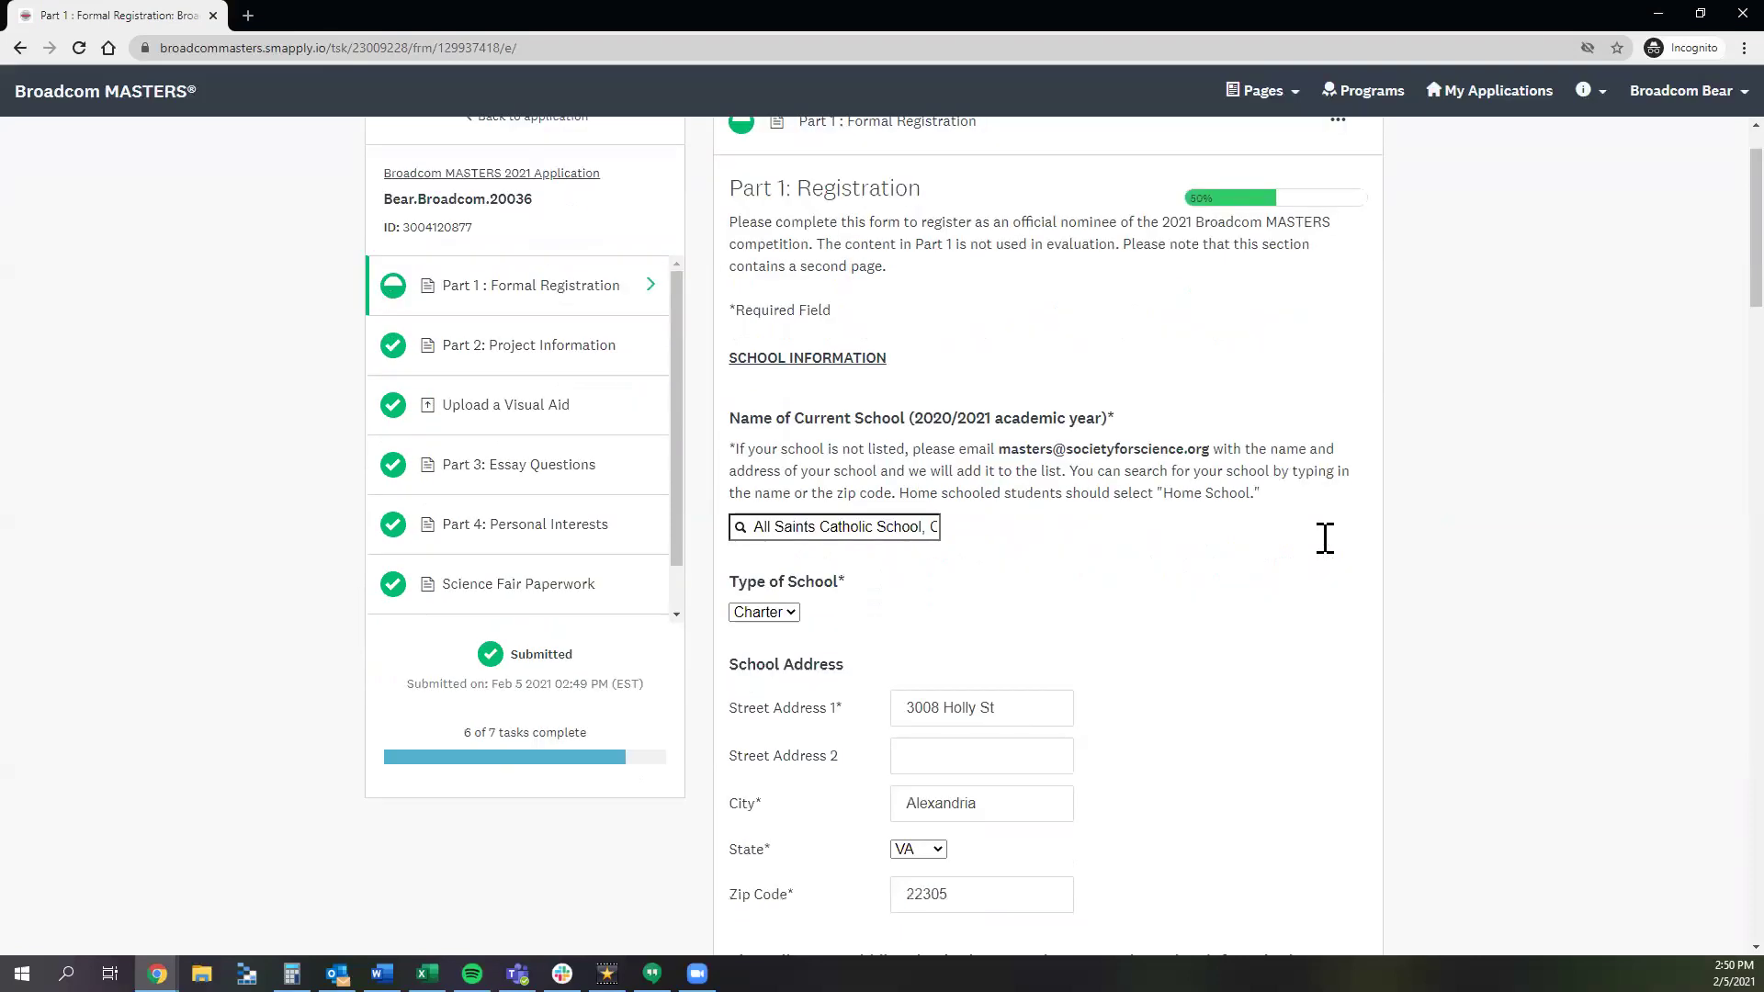
scroll(1324, 539, "down", 2)
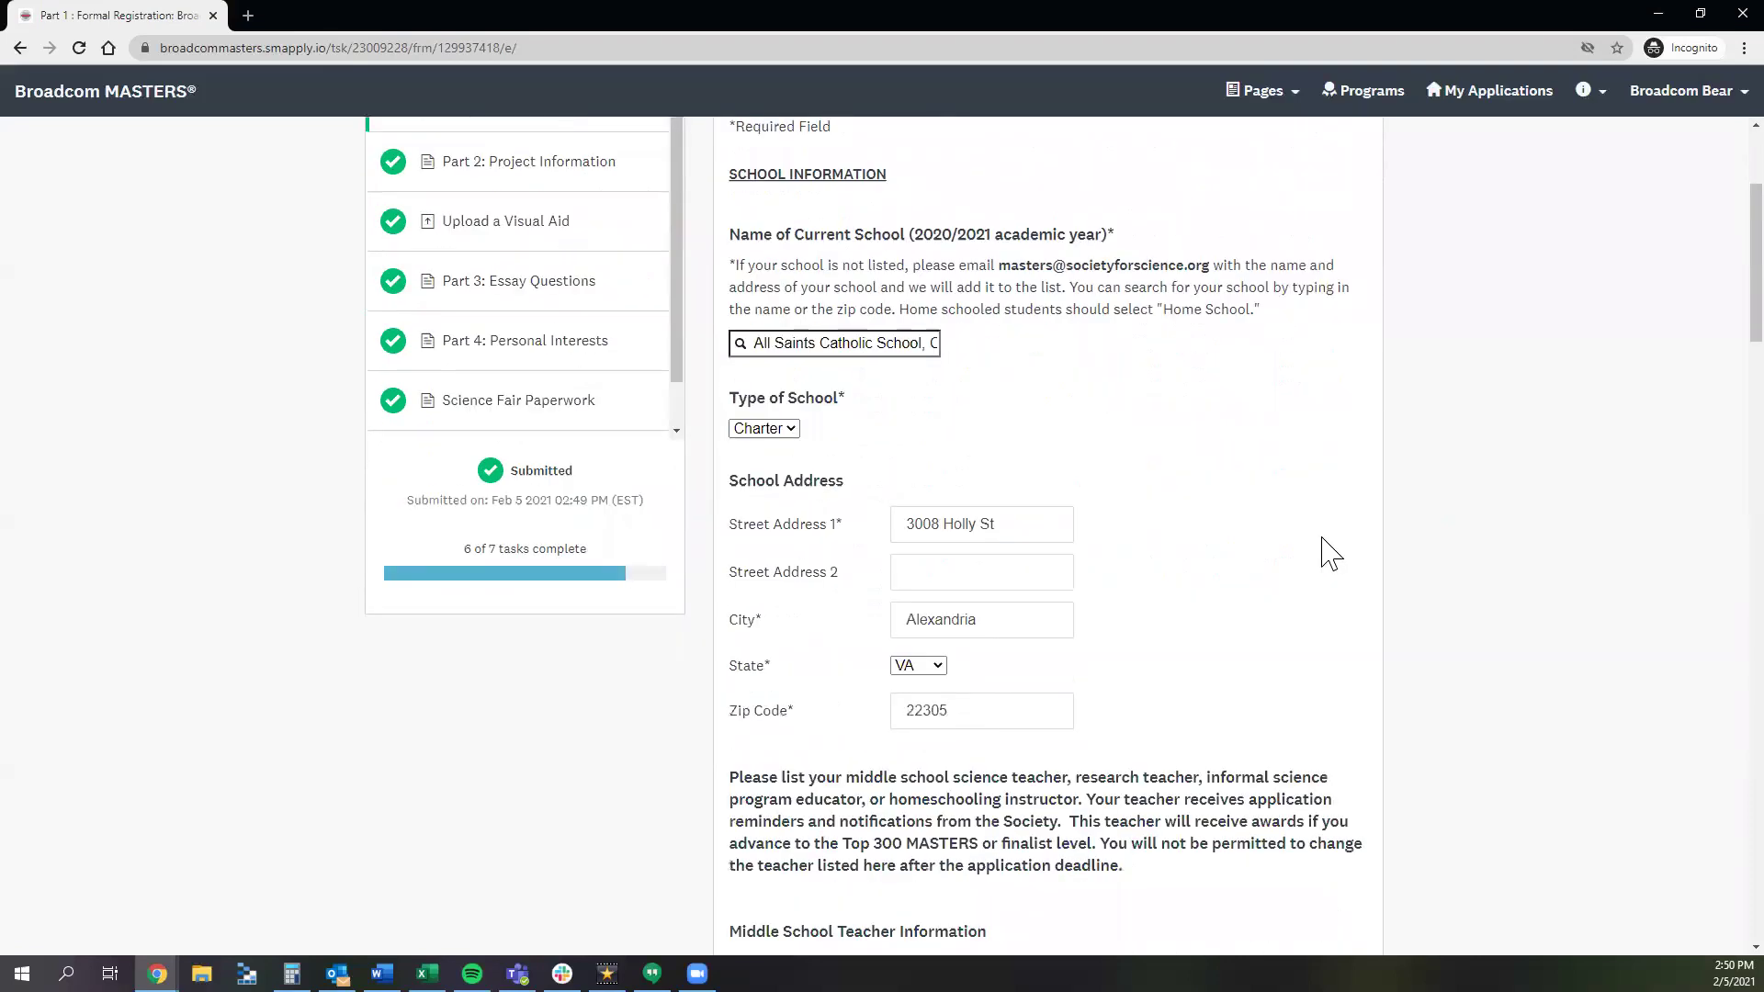
scroll(1329, 552, "down", 15)
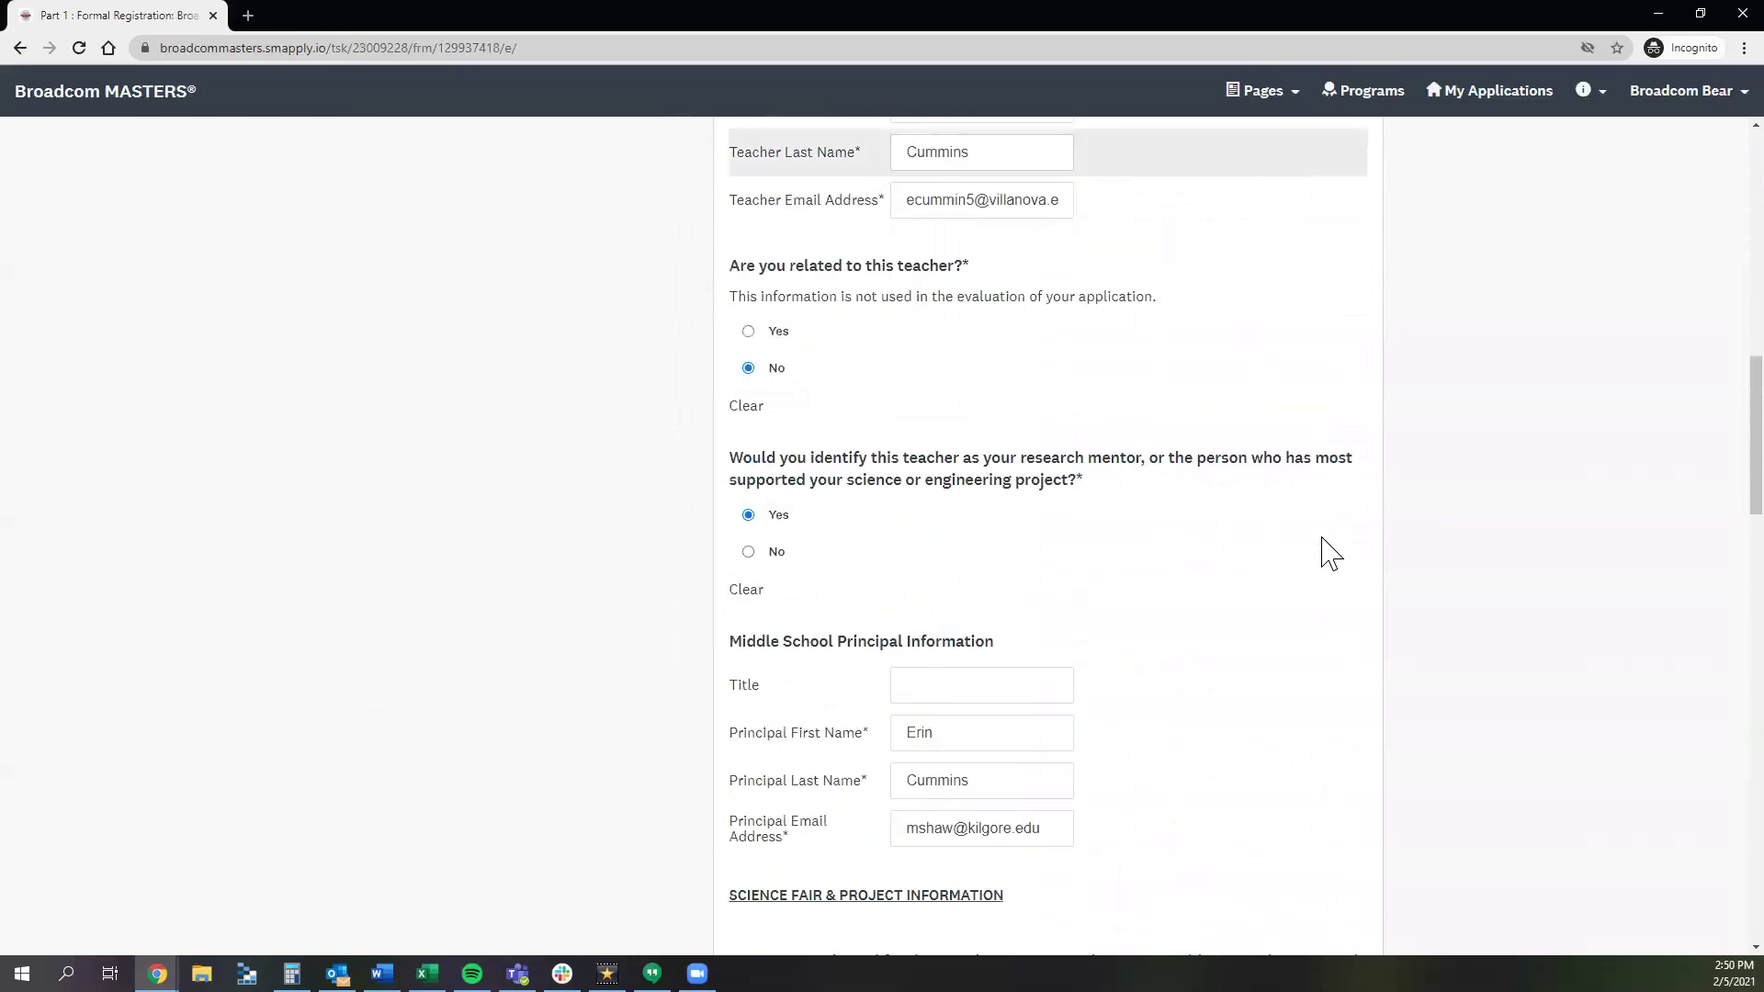
scroll(1330, 553, "down", 19)
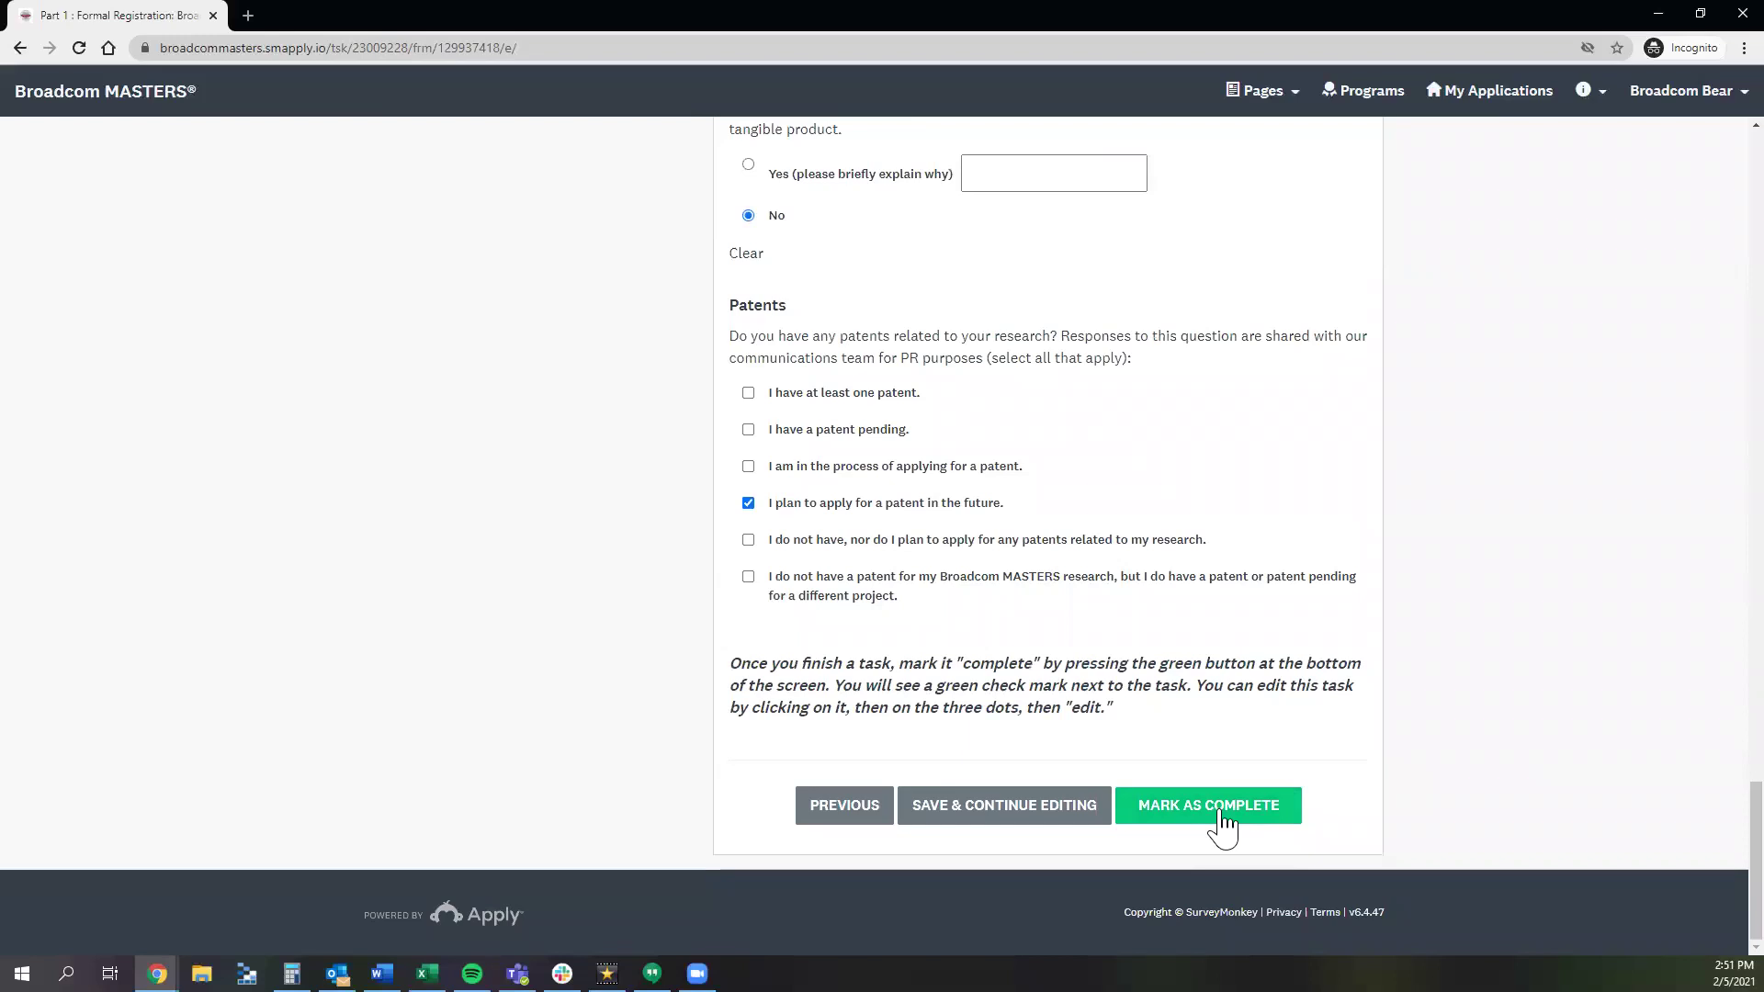
left_click(1225, 826)
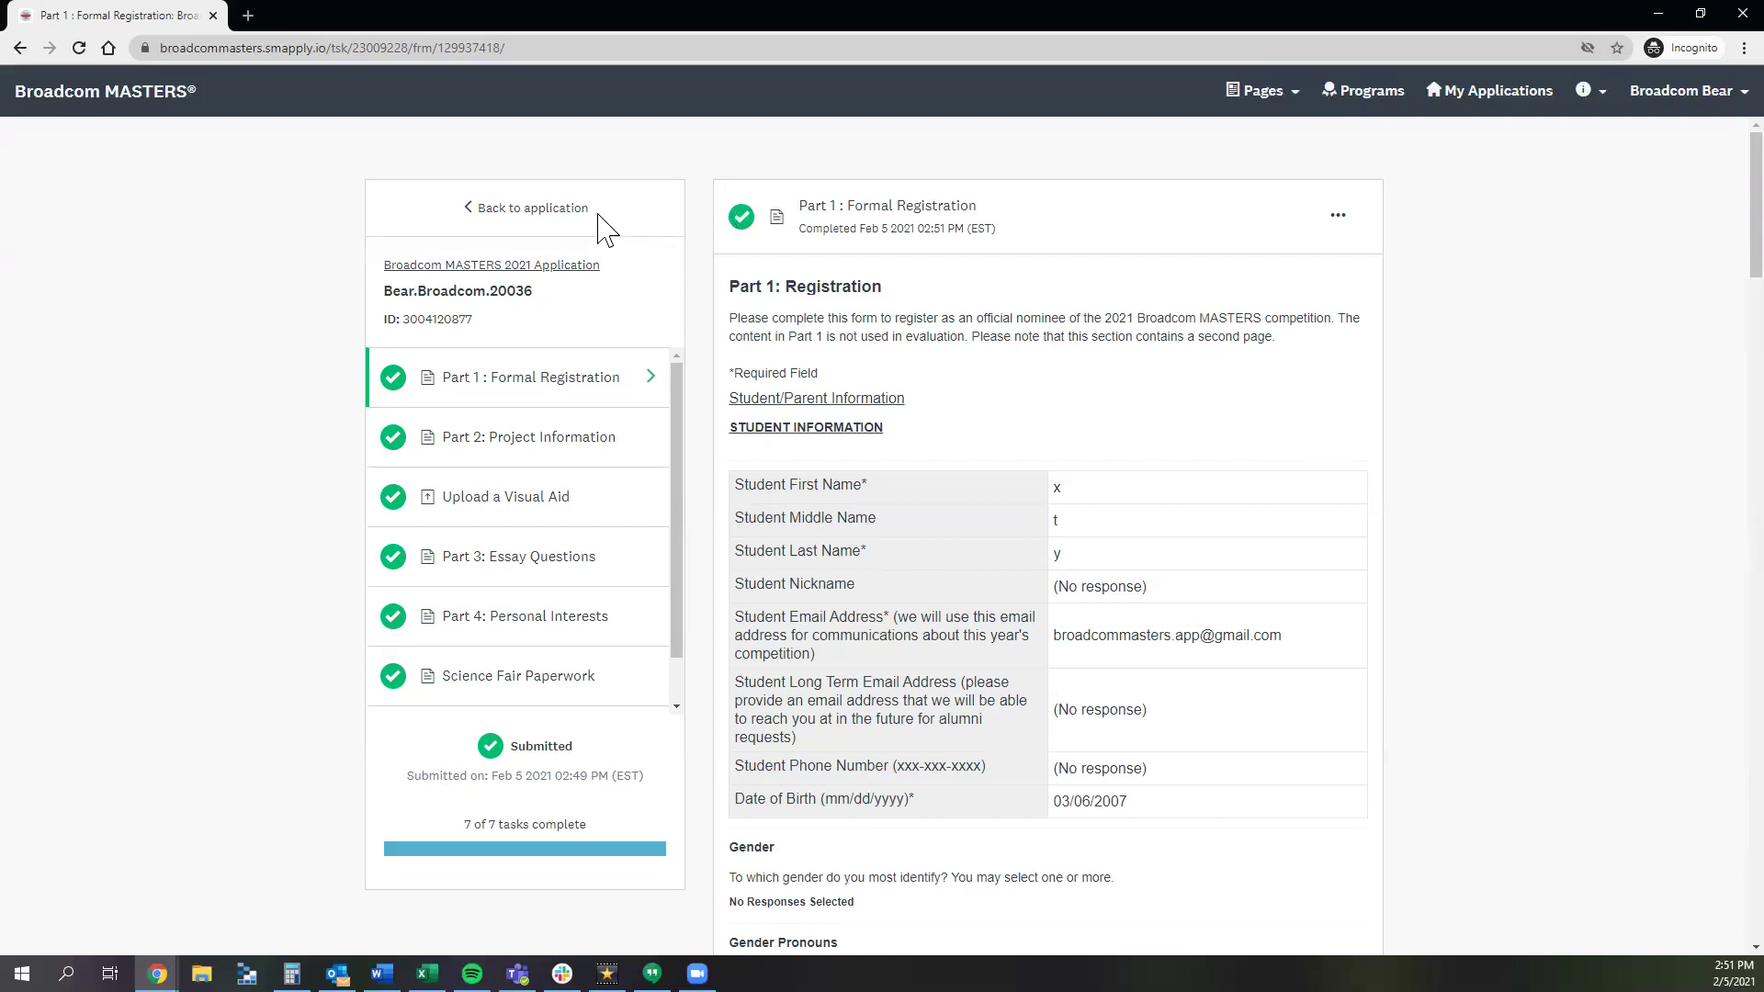
Return to the application overview and check which actions are offered for the submitted application.
left_click(543, 210)
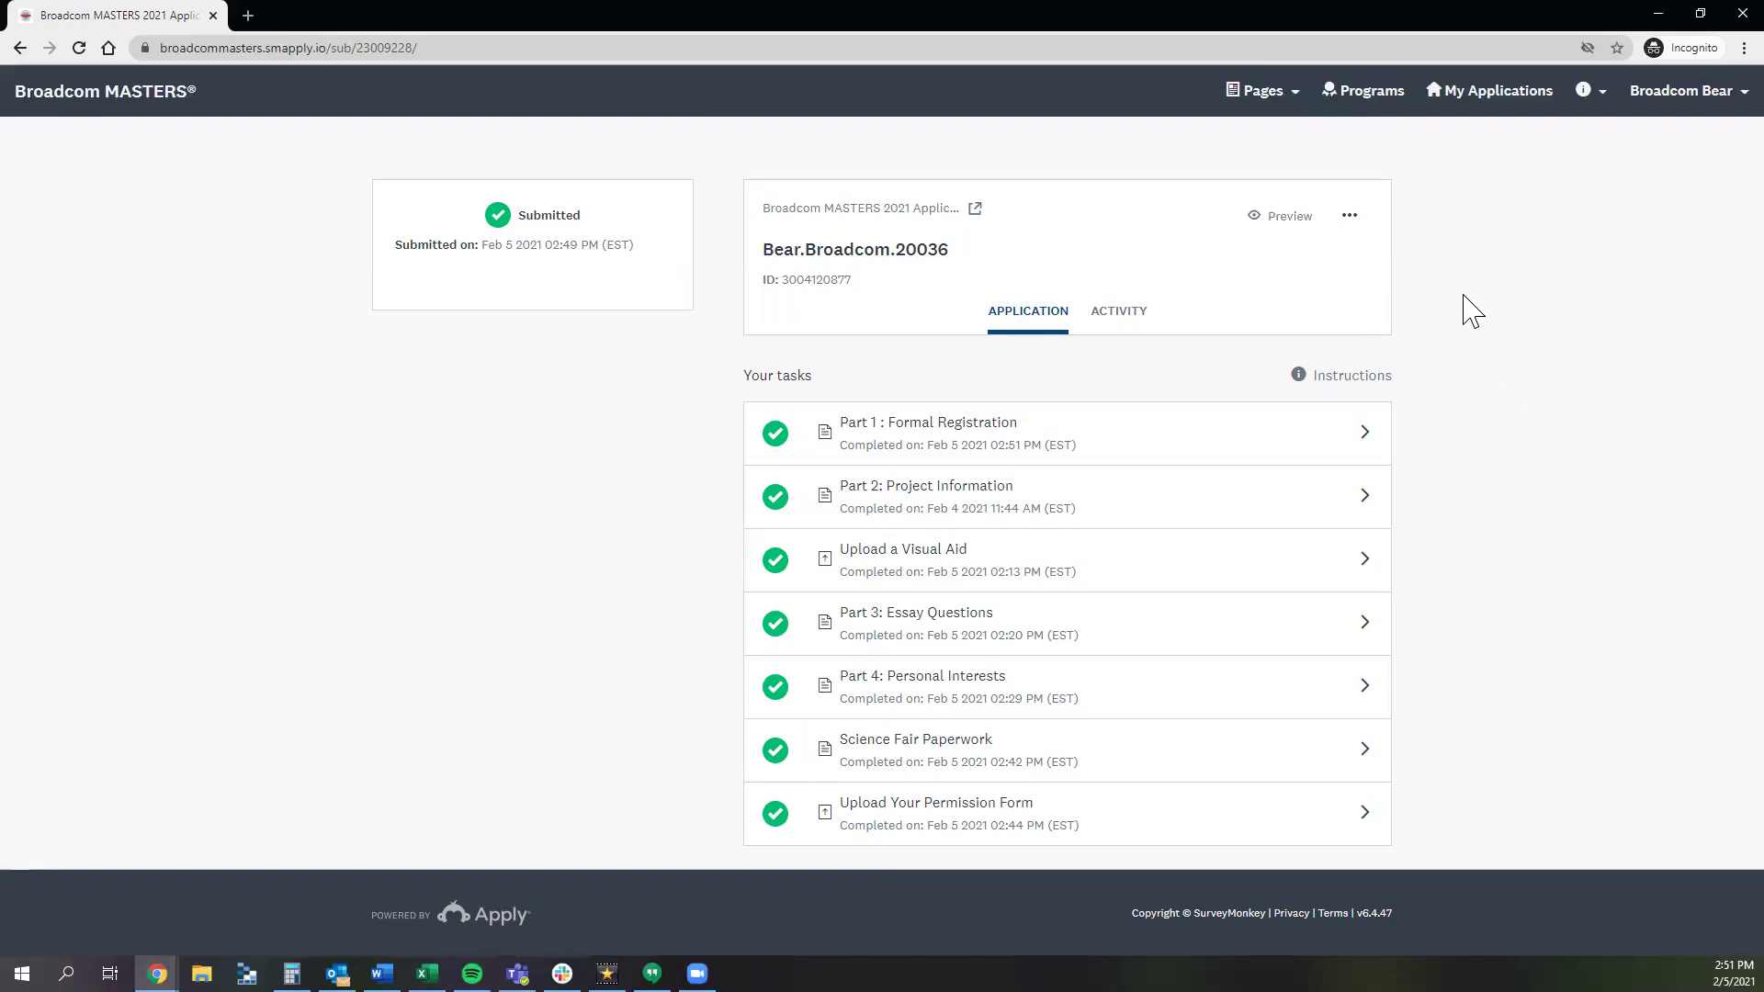
left_click(1347, 213)
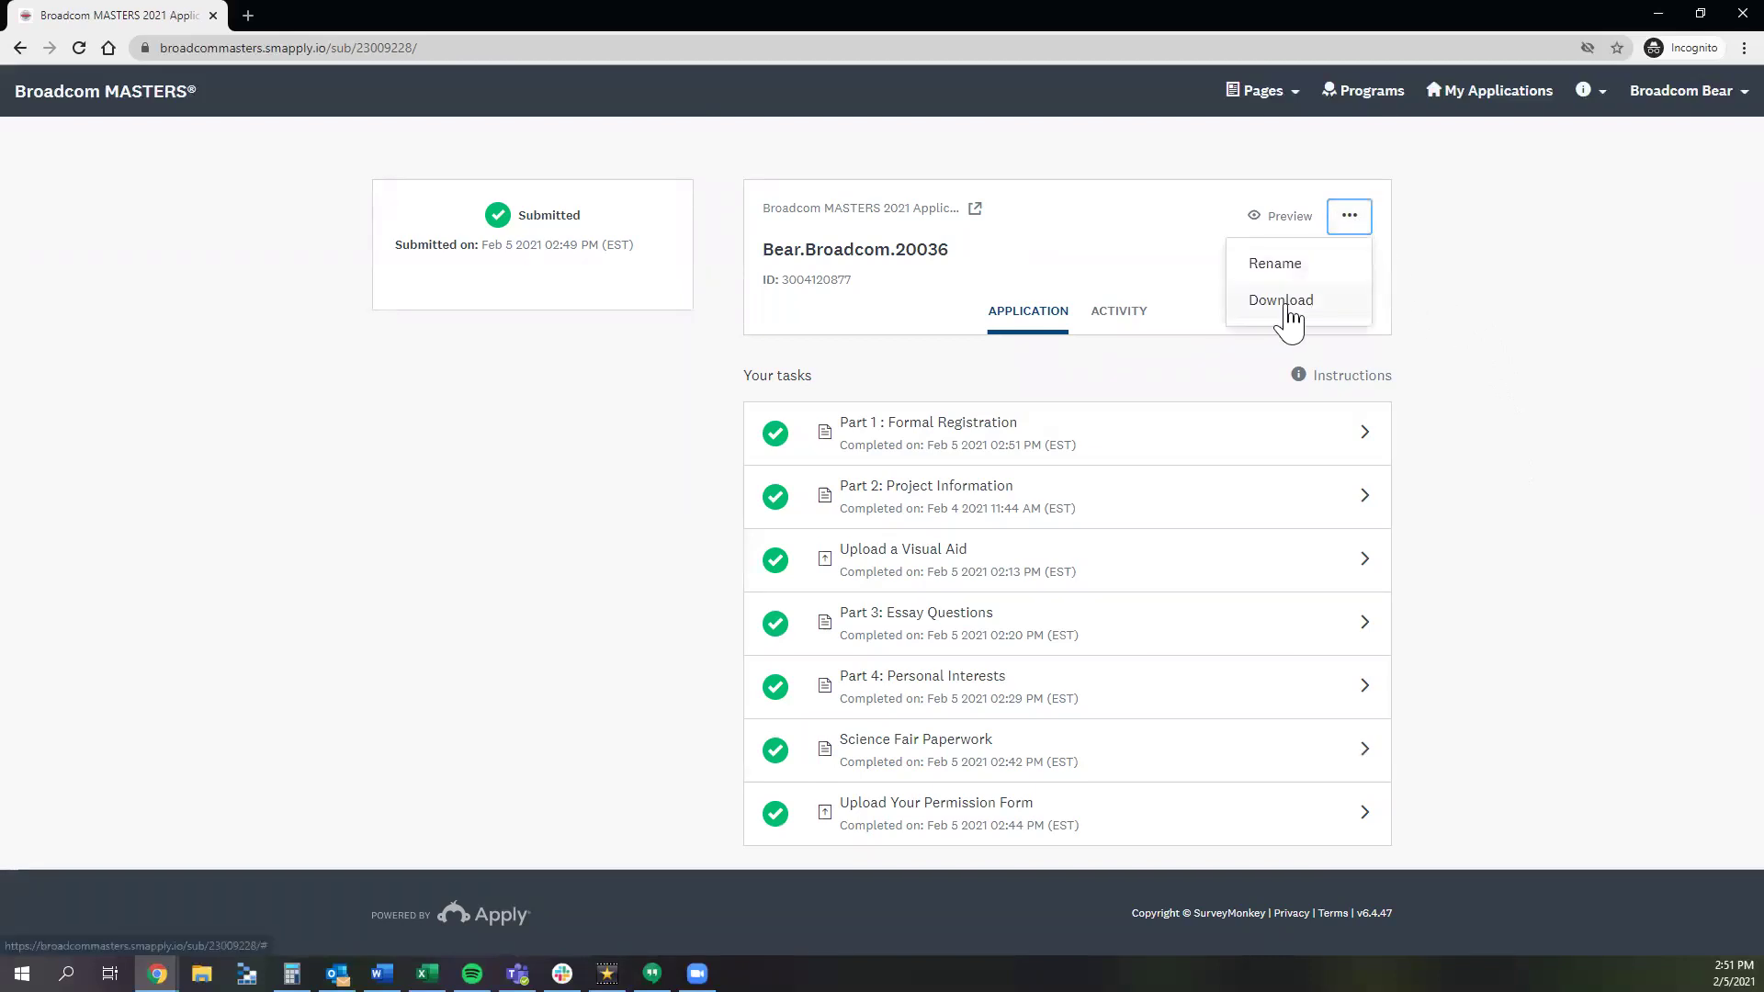
left_click(1476, 321)
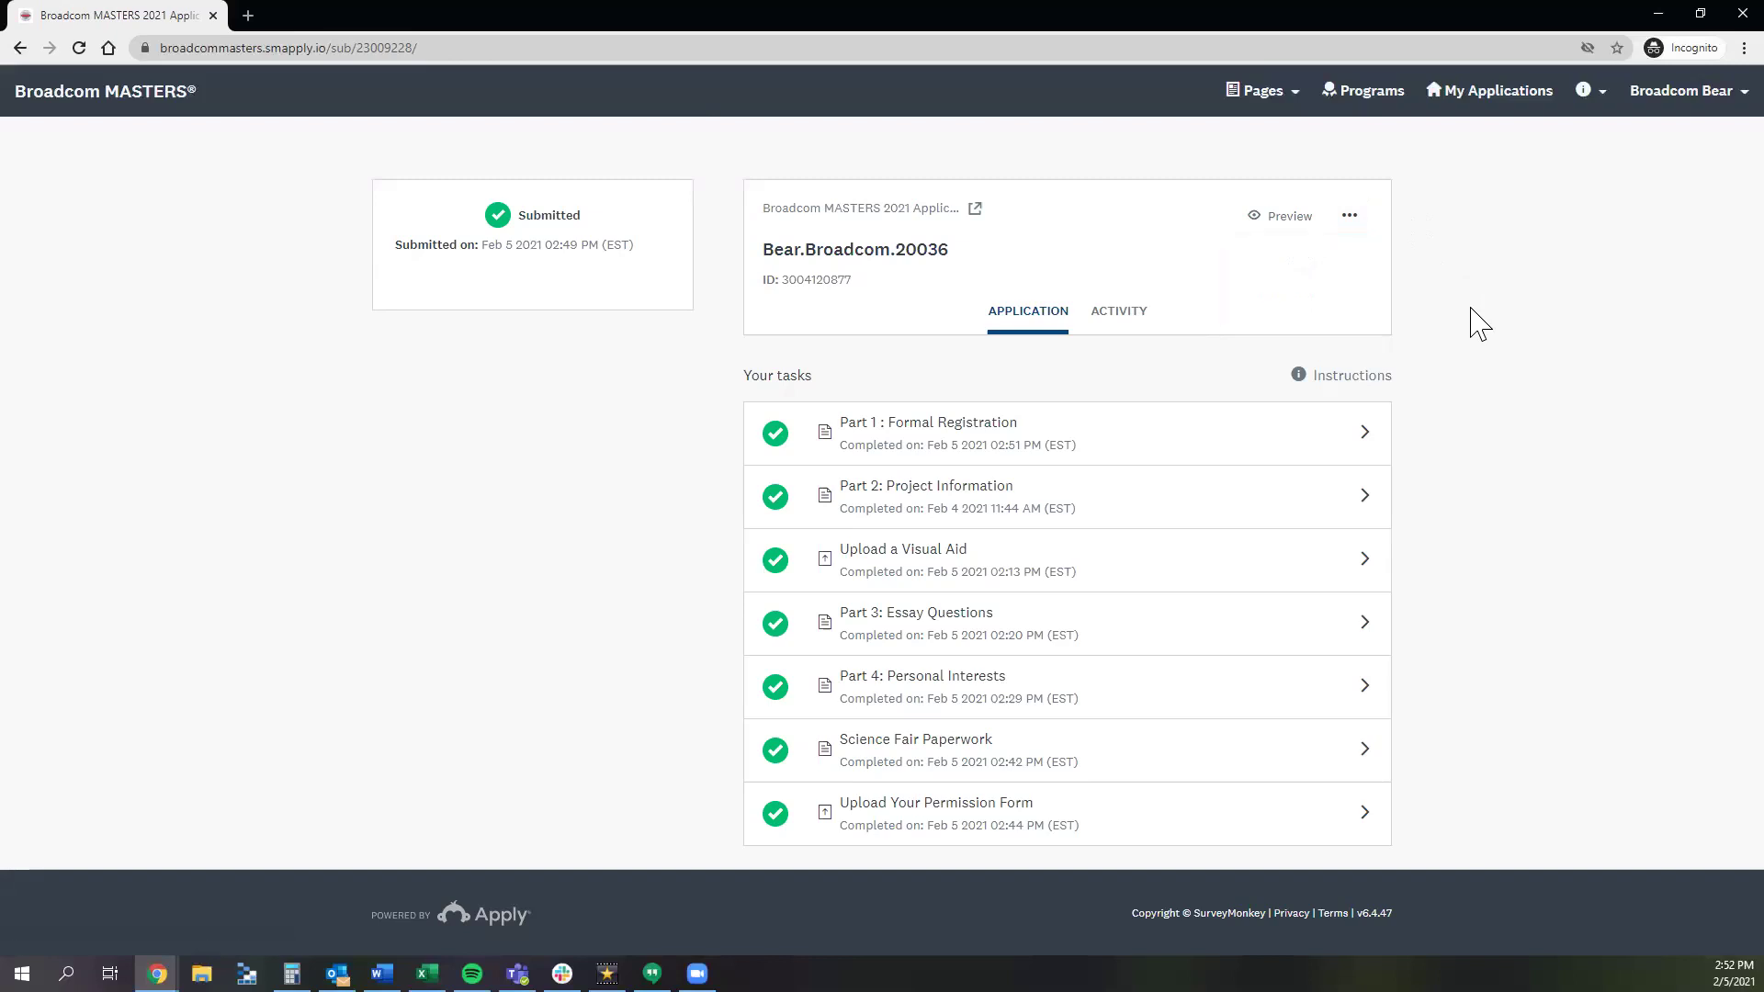